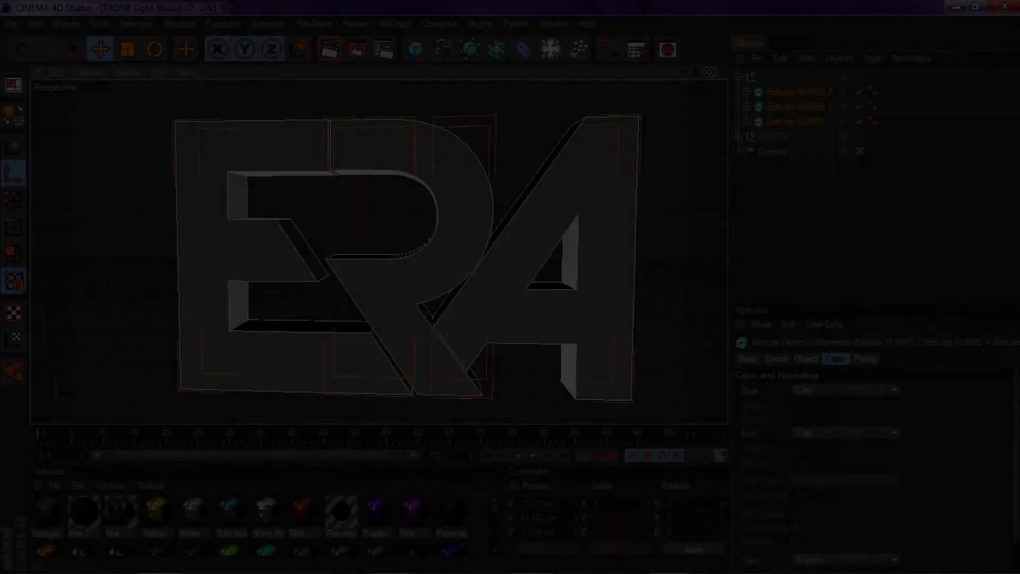
{"action": "left_click_drag", "start_coordinate": [709, 72], "coordinate": [677, 74]}
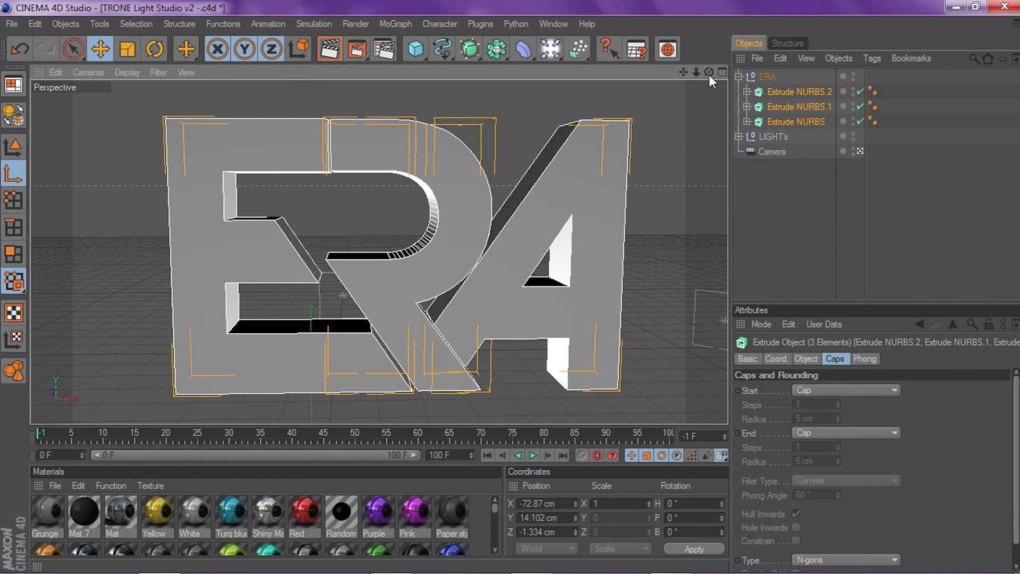
{"action": "mouse_move", "coordinate": [696, 72]}
{"action": "left_mouse_down"}
{"action": "mouse_move", "coordinate": [738, 75]}
{"action": "mouse_move", "coordinate": [654, 72]}
{"action": "mouse_move", "coordinate": [736, 75]}
{"action": "mouse_move", "coordinate": [689, 68]}
{"action": "left_mouse_up"}
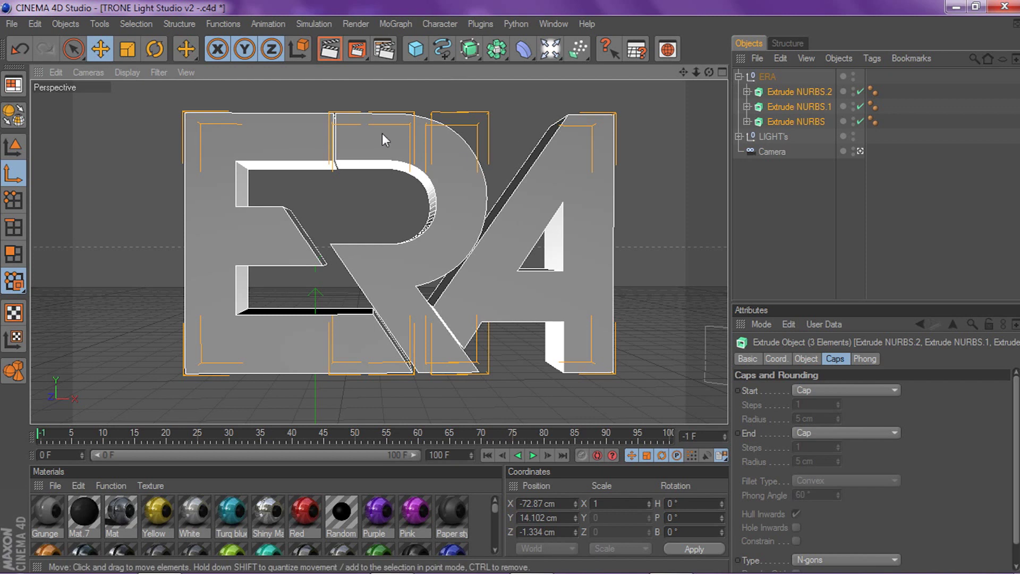
{"action": "left_click", "coordinate": [394, 24]}
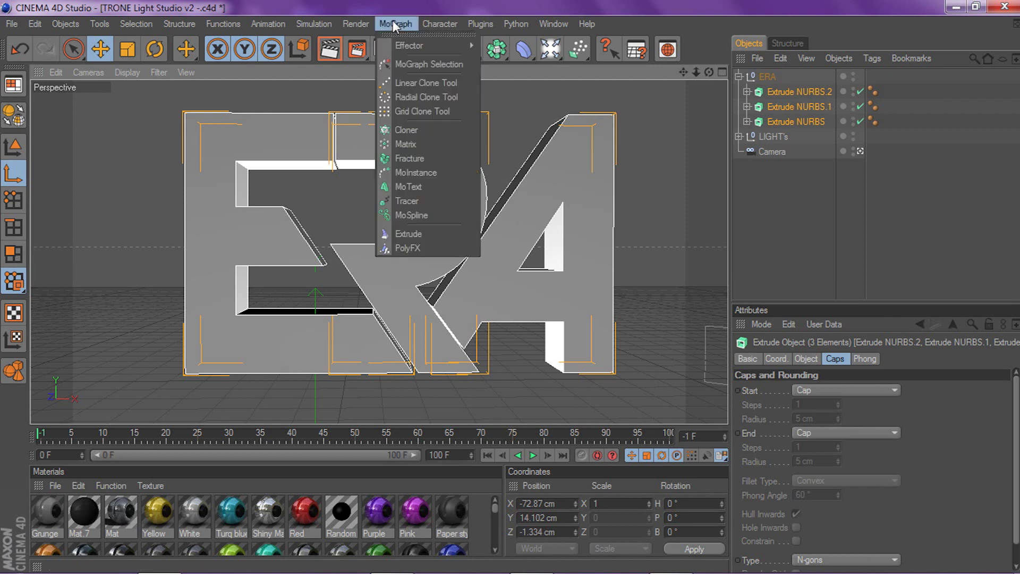
{"action": "left_click", "coordinate": [826, 186]}
{"action": "left_click_drag", "start_coordinate": [683, 72], "coordinate": [695, 96]}
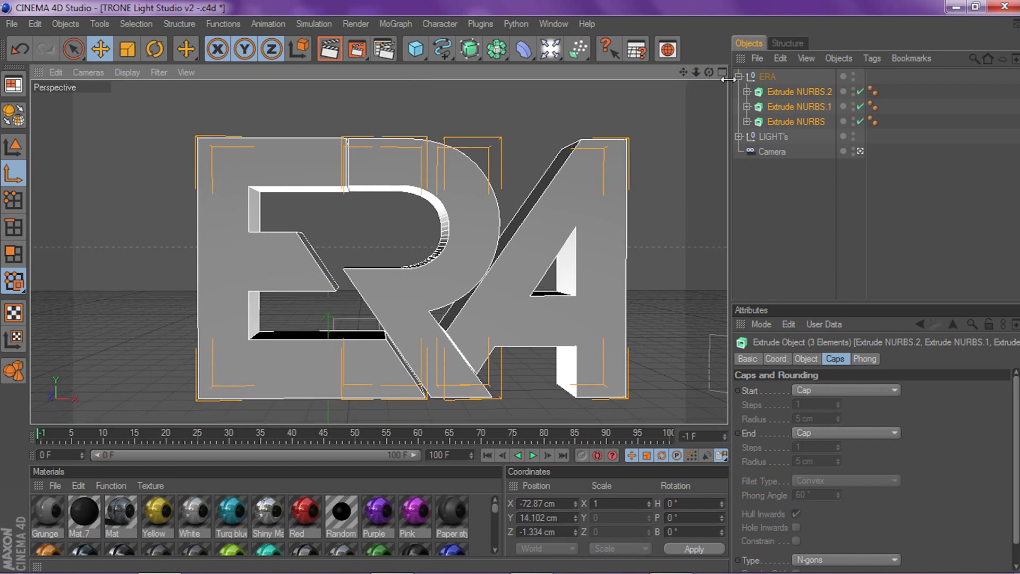
Step: Give the three extruded ERA letters Fillet Caps at start and end with a 2 cm radius
{"action": "left_click", "coordinate": [16, 148]}
{"action": "left_click", "coordinate": [794, 90]}
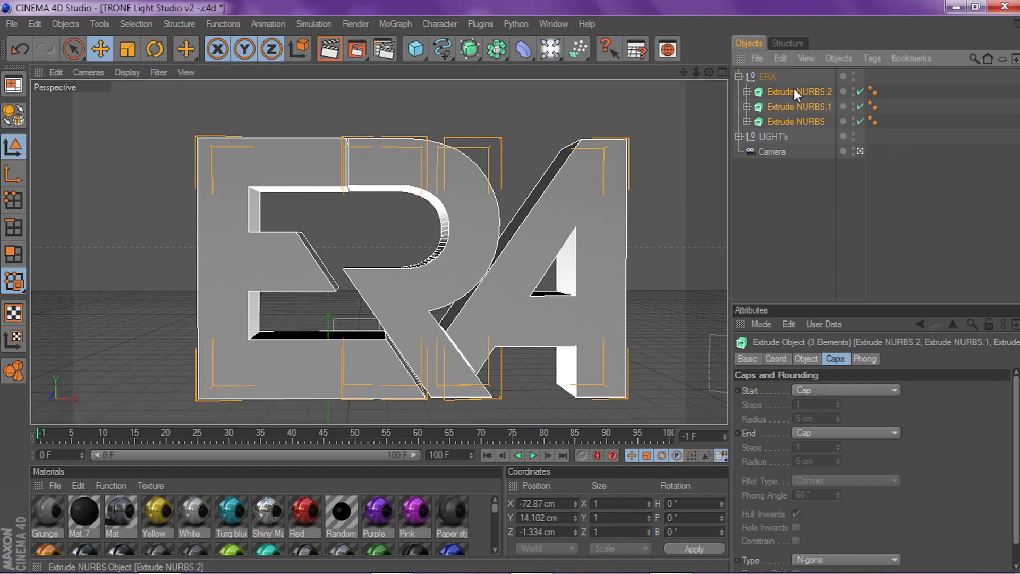
{"action": "left_click", "coordinate": [800, 120], "text": "shift"}
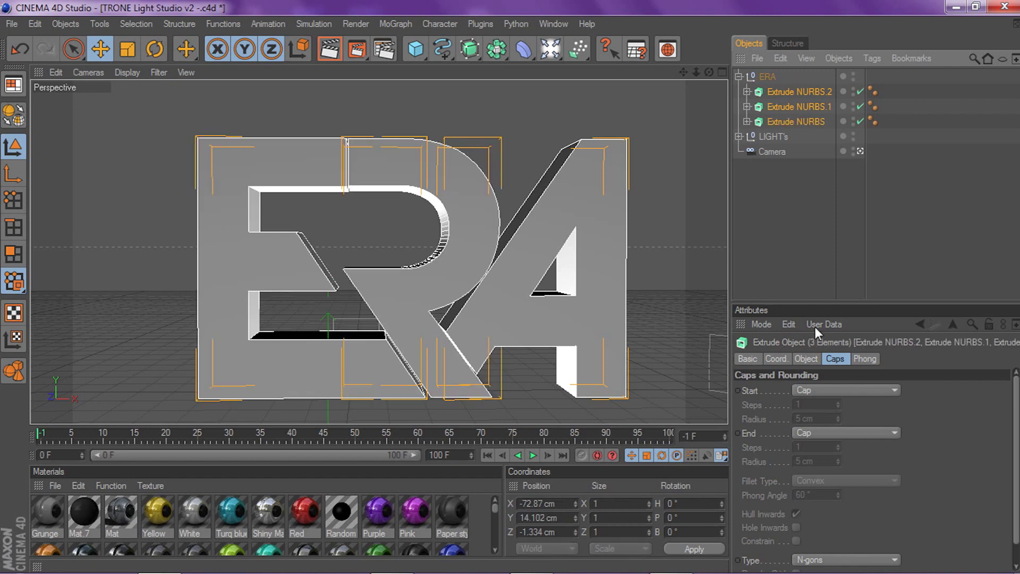
{"action": "left_click", "coordinate": [824, 391]}
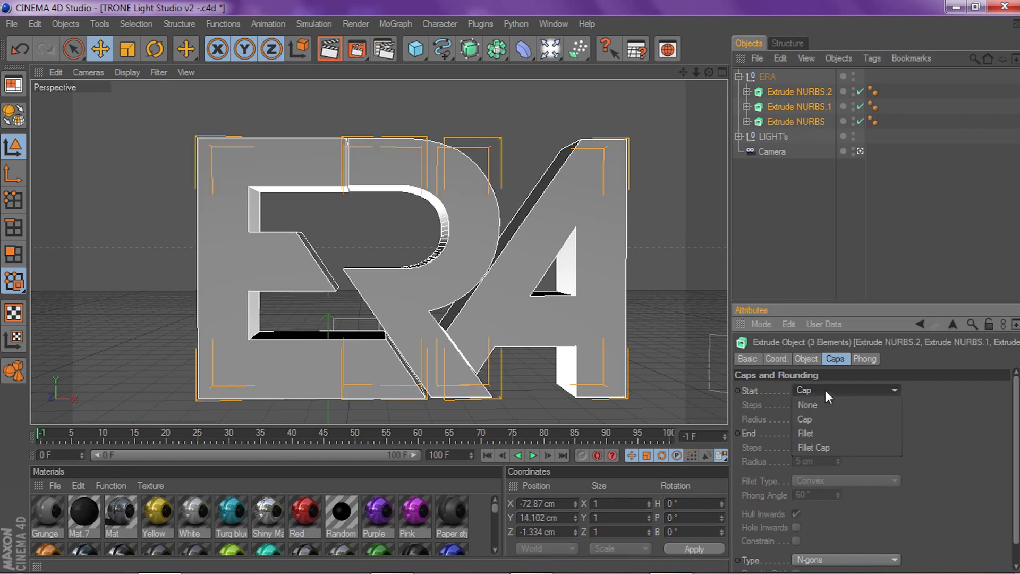
{"action": "left_click", "coordinate": [821, 448]}
{"action": "left_click", "coordinate": [818, 433]}
{"action": "left_click", "coordinate": [817, 489]}
{"action": "left_click_drag", "start_coordinate": [822, 419], "coordinate": [785, 454]}
{"action": "type", "text": "2"}
{"action": "key", "text": "Return"}
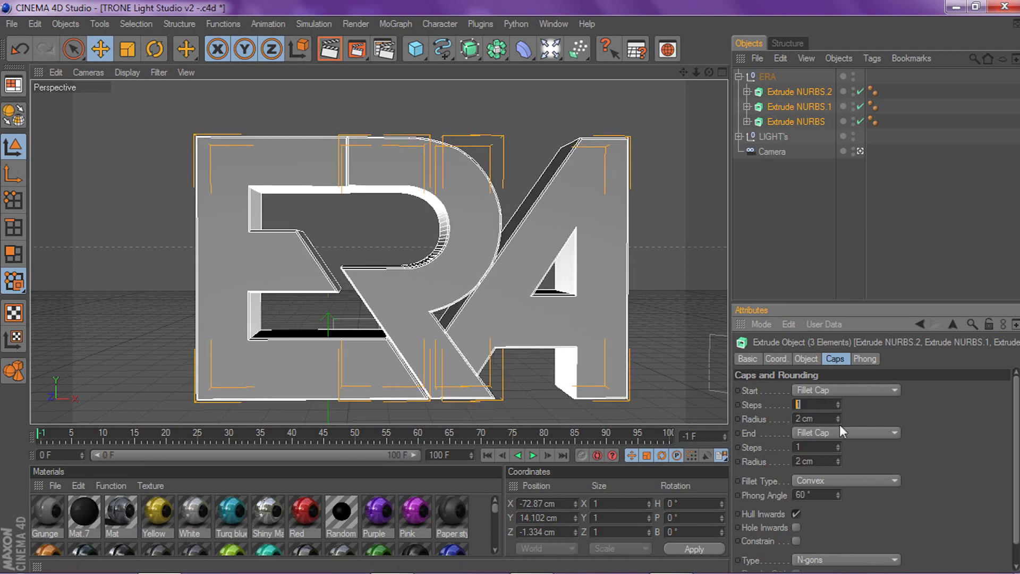
{"action": "left_click", "coordinate": [757, 224]}
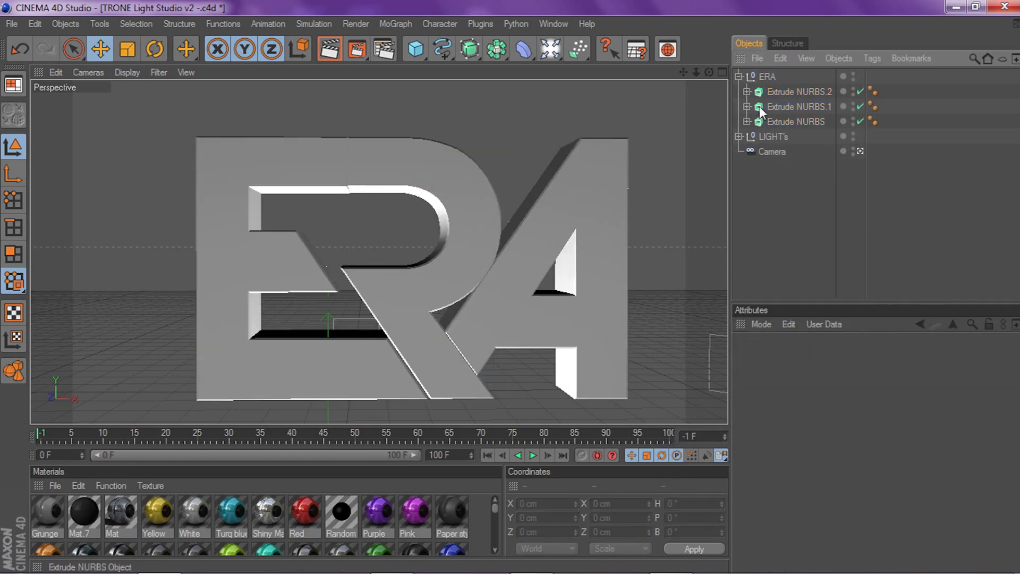
Step: Select all three Extrude NURBS letter objects of the ERA group and make them editable
{"action": "left_click", "coordinate": [776, 92]}
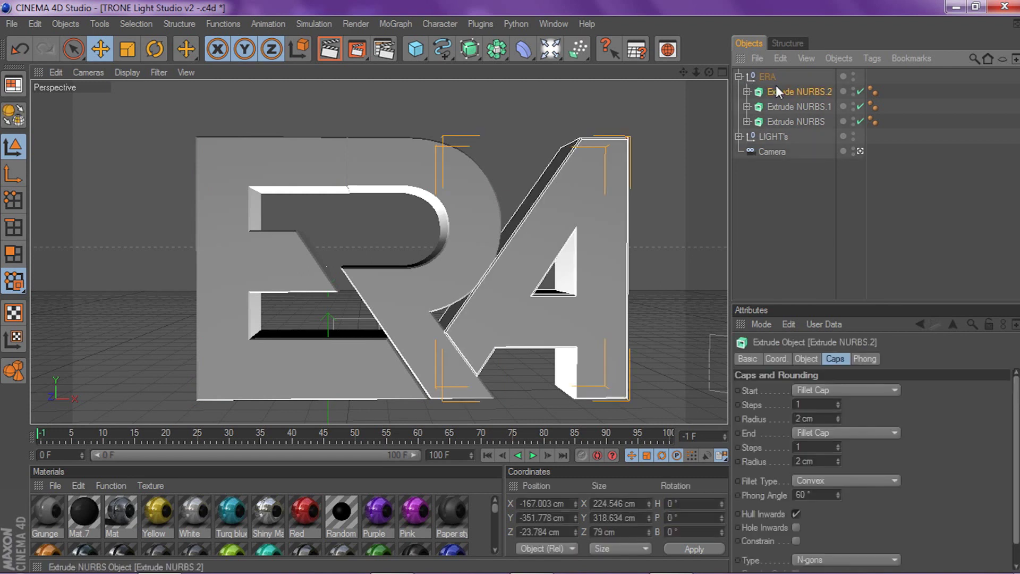
{"action": "left_click", "coordinate": [777, 121]}
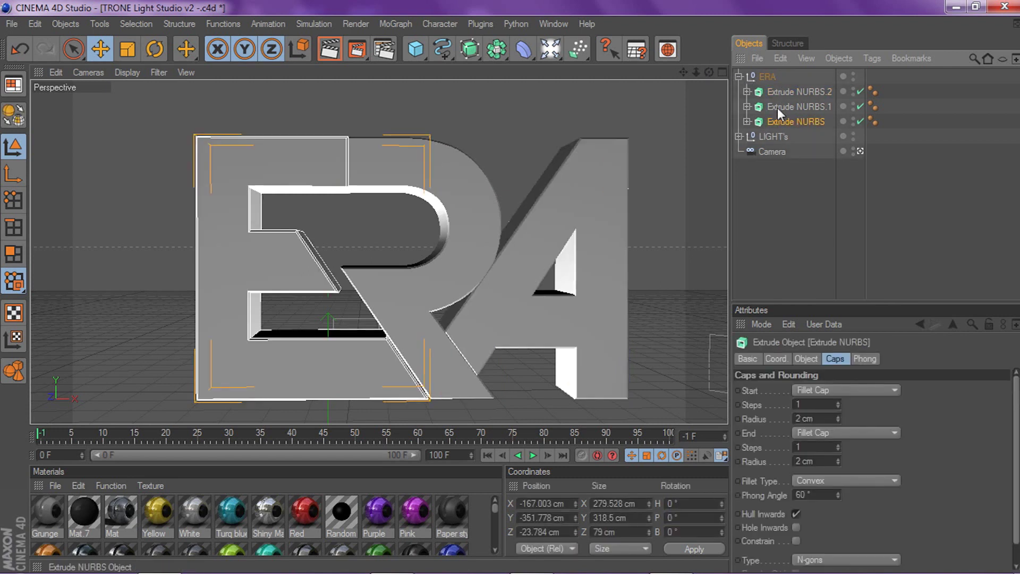
{"action": "left_click", "coordinate": [776, 93], "text": "shift"}
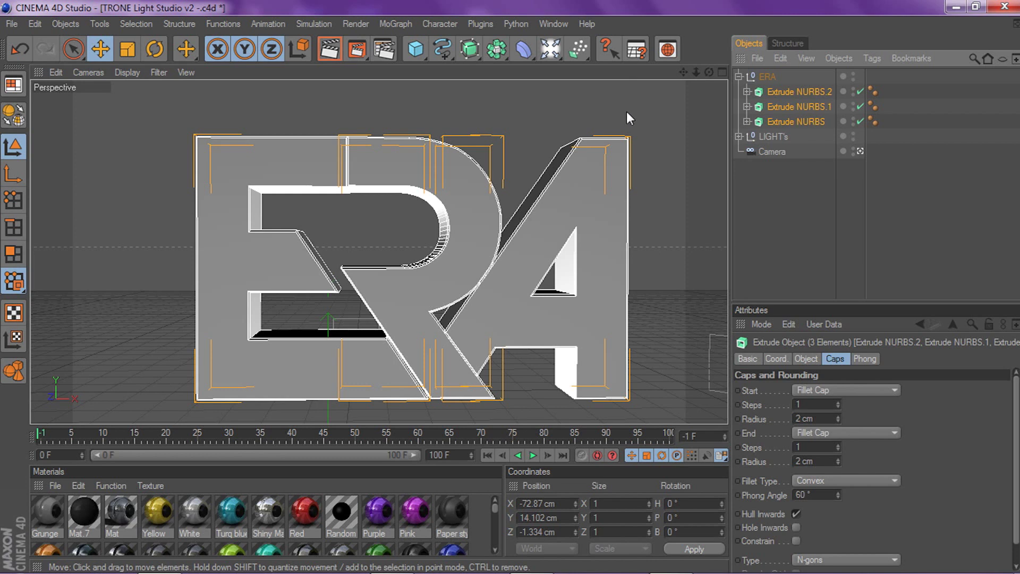
{"action": "right_click", "coordinate": [786, 93]}
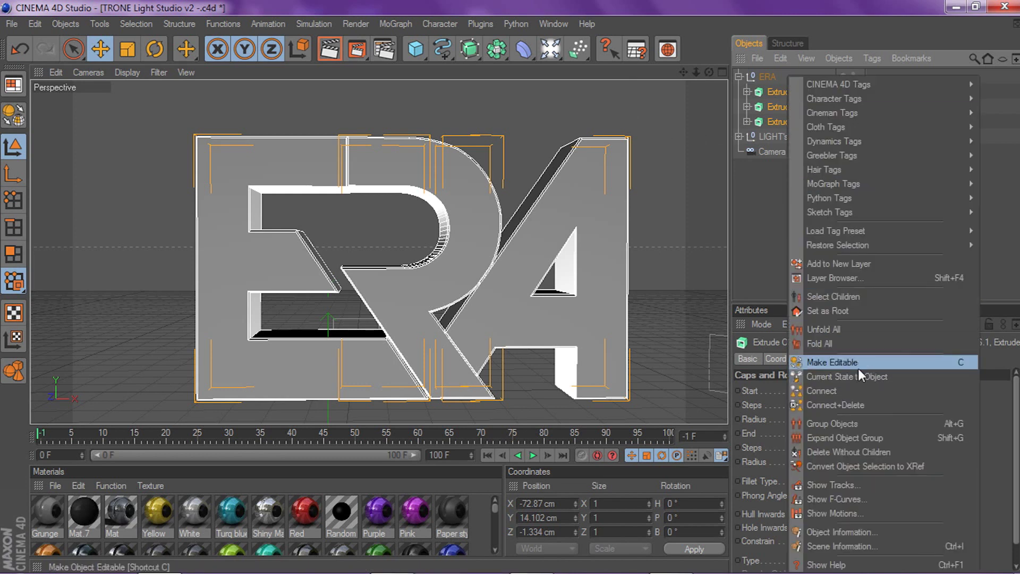
{"action": "left_click", "coordinate": [831, 362]}
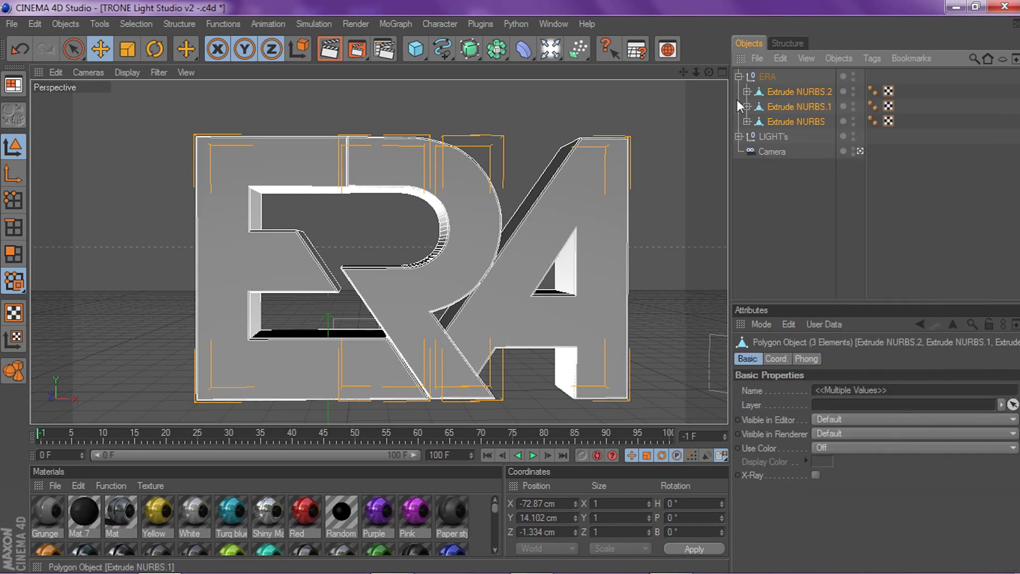
Step: Select the letter A's object, Extrude NURBS.2, and switch to polygon mode
{"action": "scroll", "coordinate": [691, 131], "scroll_direction": "up", "scroll_amount": 1}
{"action": "left_click_drag", "start_coordinate": [696, 72], "coordinate": [680, 57]}
{"action": "left_click", "coordinate": [757, 92]}
{"action": "left_click", "coordinate": [757, 109]}
{"action": "left_click", "coordinate": [758, 121]}
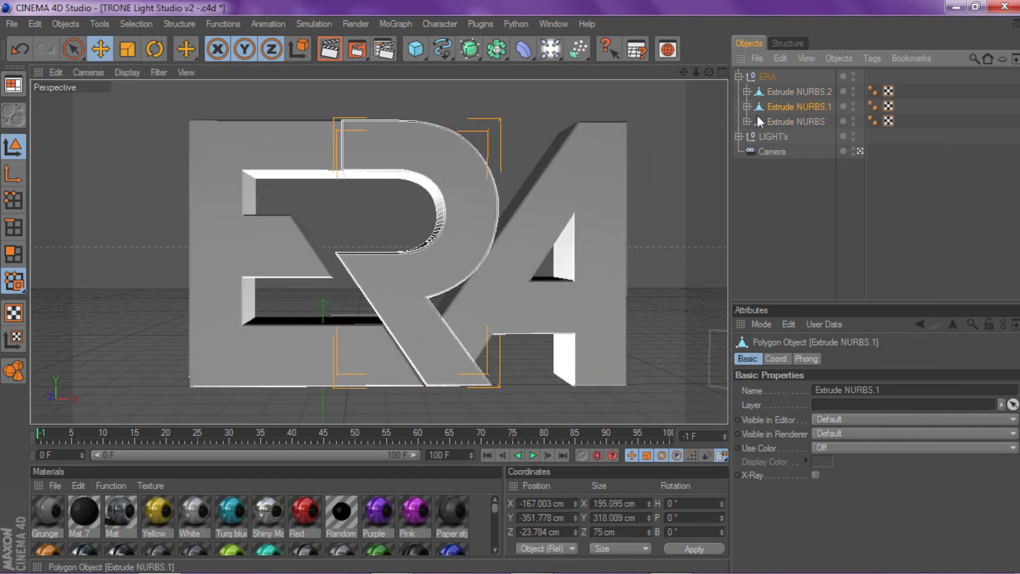
{"action": "left_click", "coordinate": [759, 106]}
{"action": "left_click", "coordinate": [758, 91]}
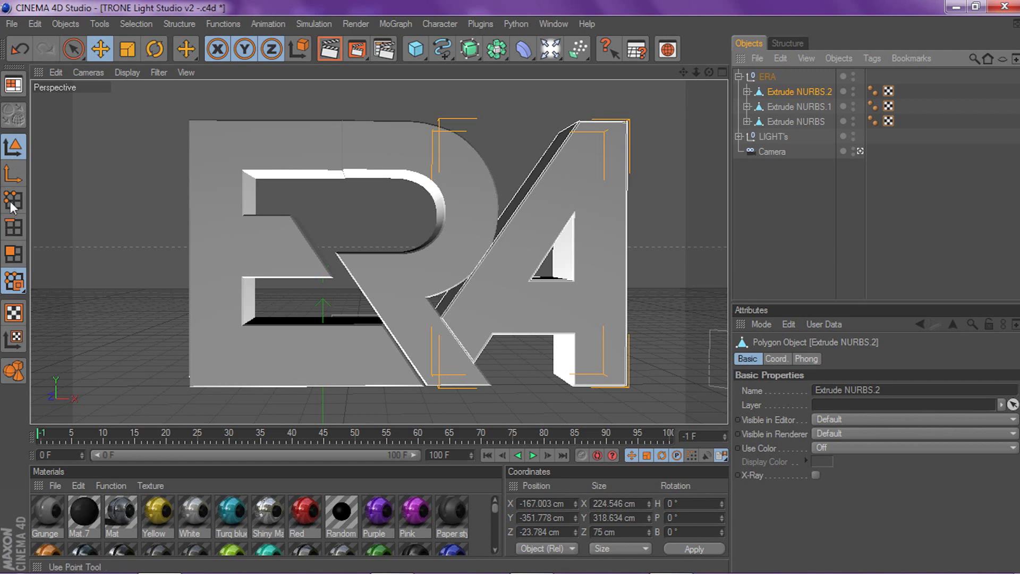
{"action": "left_click", "coordinate": [16, 250]}
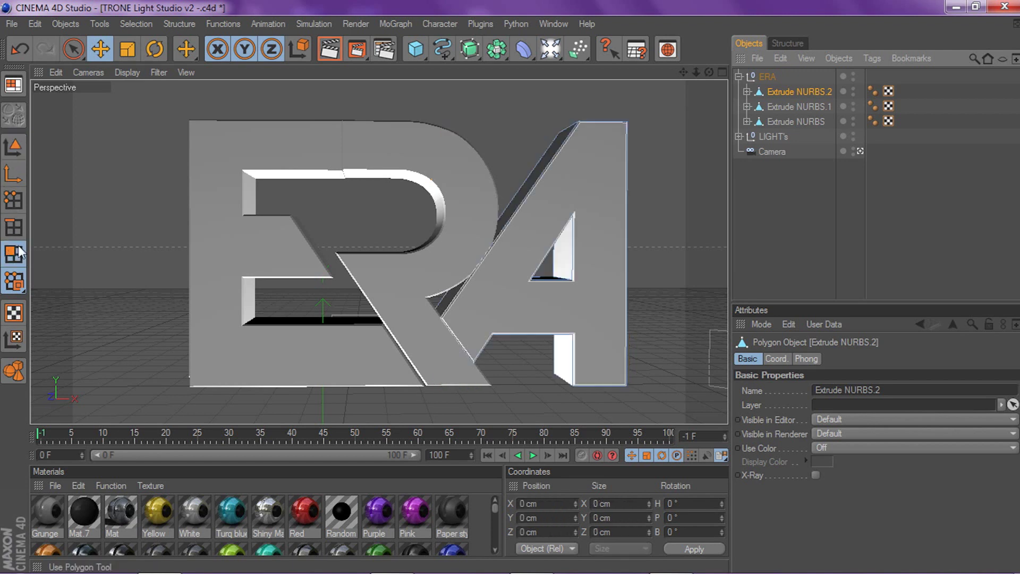
Step: Try to select the front face polygon of the letter A in the viewport
{"action": "left_click_drag", "start_coordinate": [708, 73], "coordinate": [691, 85]}
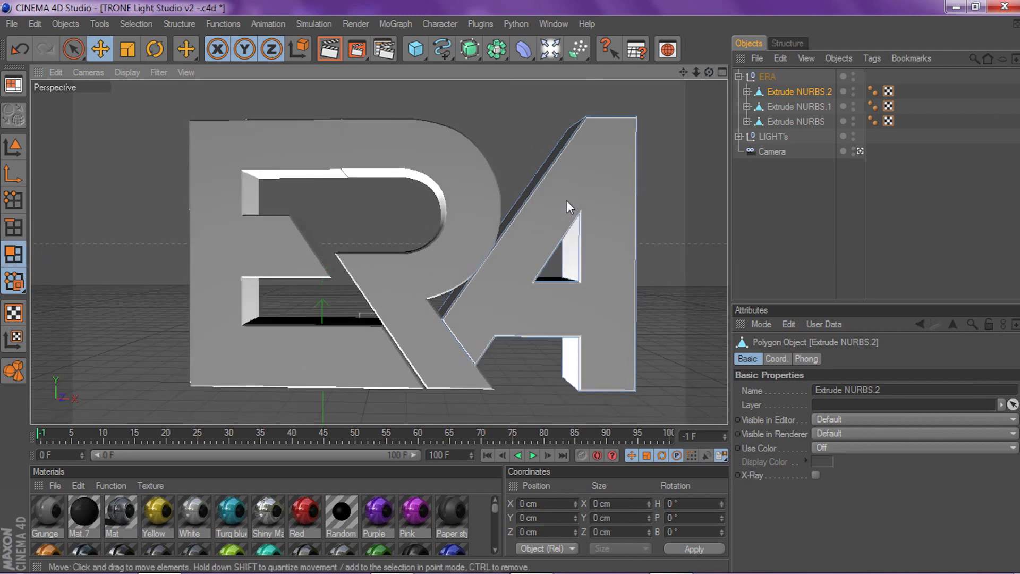
{"action": "left_click_drag", "start_coordinate": [708, 72], "coordinate": [610, 75]}
{"action": "left_click", "coordinate": [590, 202]}
{"action": "key", "text": "ctrl+shift+z"}
{"action": "key", "text": "ctrl+z"}
{"action": "mouse_move", "coordinate": [708, 72]}
{"action": "left_mouse_down"}
{"action": "mouse_move", "coordinate": [739, 73]}
{"action": "mouse_move", "coordinate": [691, 75]}
{"action": "mouse_move", "coordinate": [702, 82]}
{"action": "left_mouse_up"}
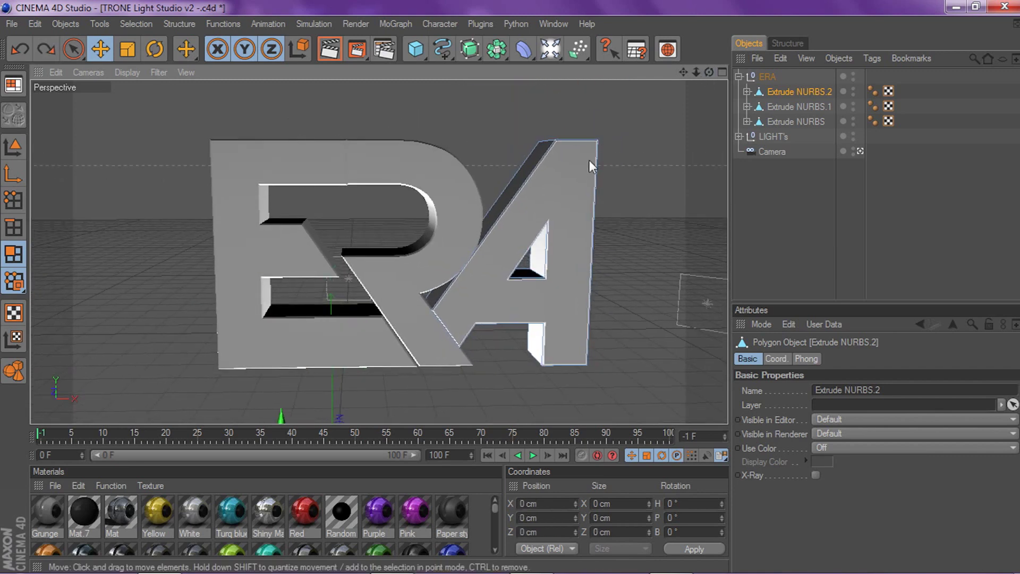
Step: Unfold the letter E's Extrude NURBS object and examine its Rounding 1 child and the cap beneath it
{"action": "left_click", "coordinate": [778, 120]}
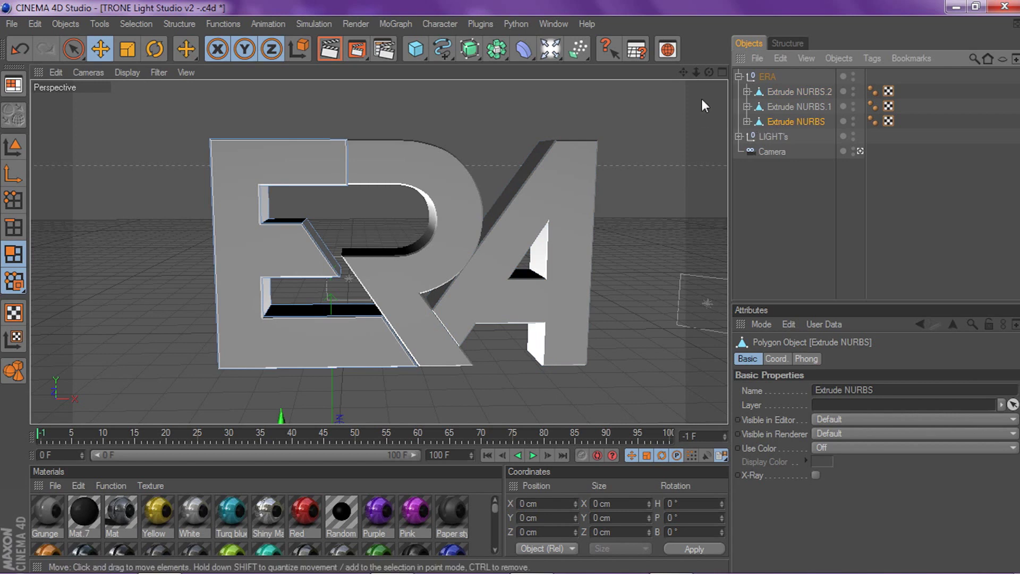
{"action": "left_click_drag", "start_coordinate": [683, 72], "coordinate": [782, 46]}
{"action": "left_click", "coordinate": [747, 121]}
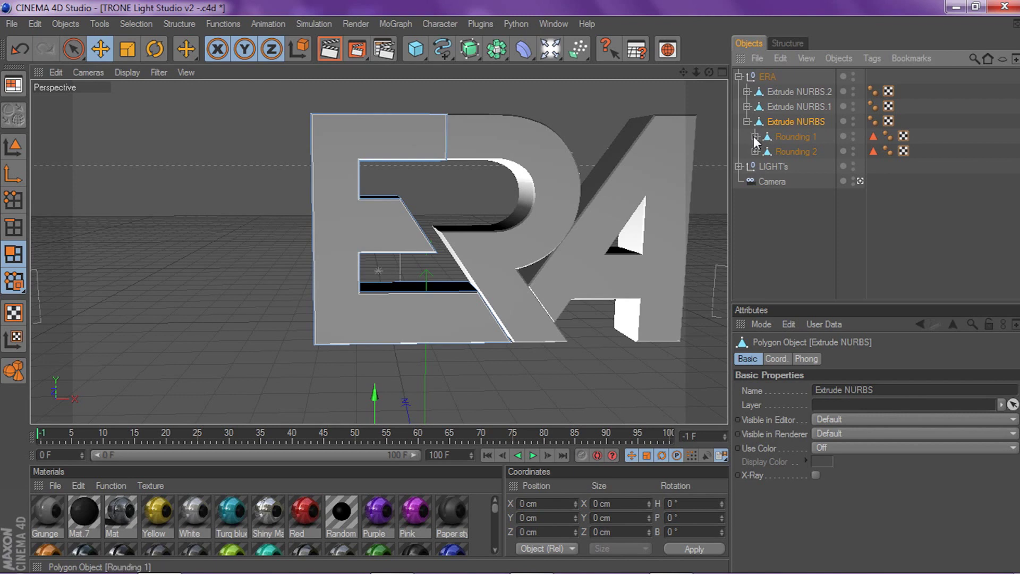
{"action": "left_click", "coordinate": [755, 137]}
{"action": "left_click", "coordinate": [794, 137]}
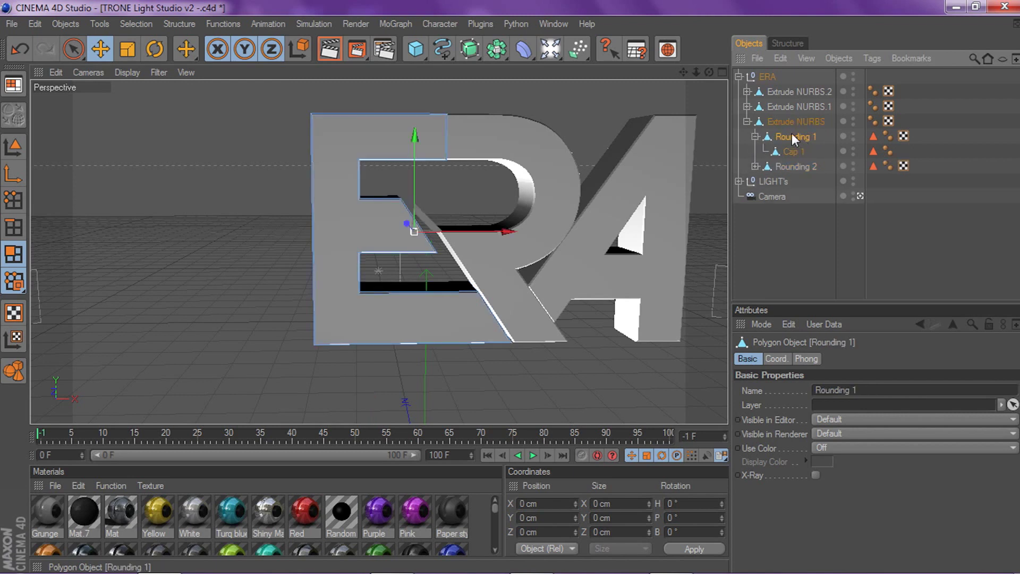
{"action": "left_click", "coordinate": [746, 122]}
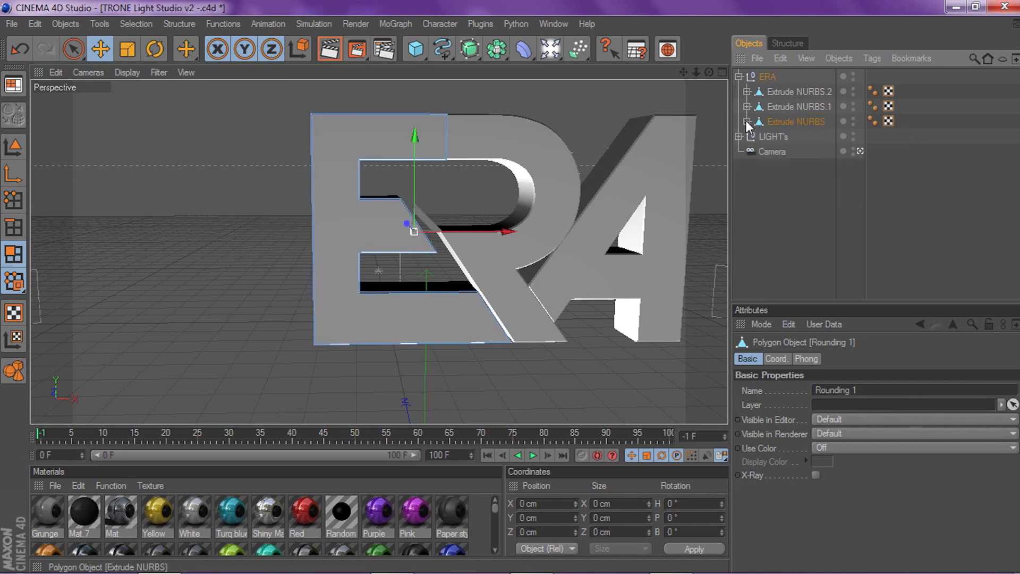
{"action": "left_click", "coordinate": [746, 122]}
{"action": "left_click", "coordinate": [754, 136]}
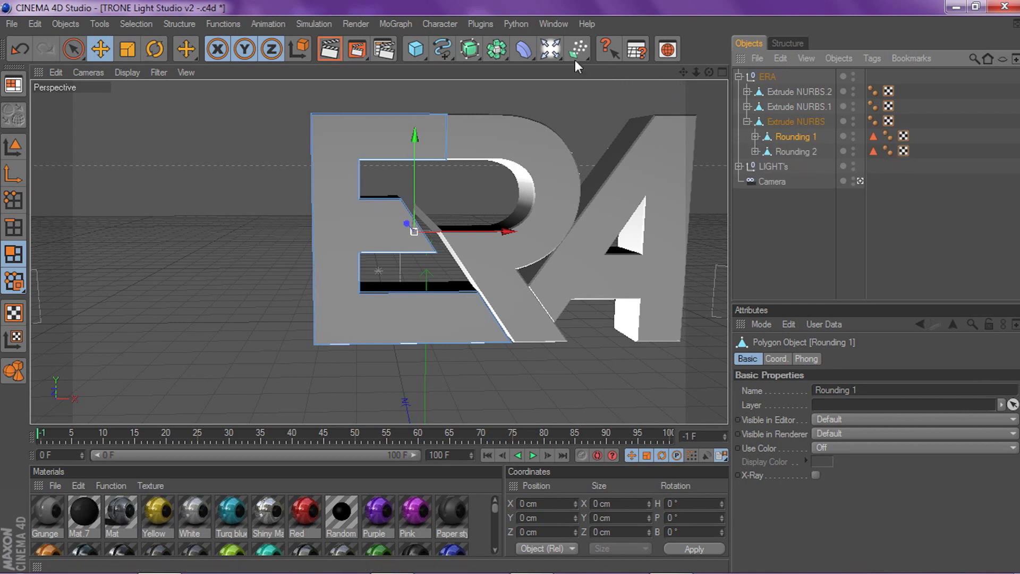
{"action": "left_click", "coordinate": [393, 24]}
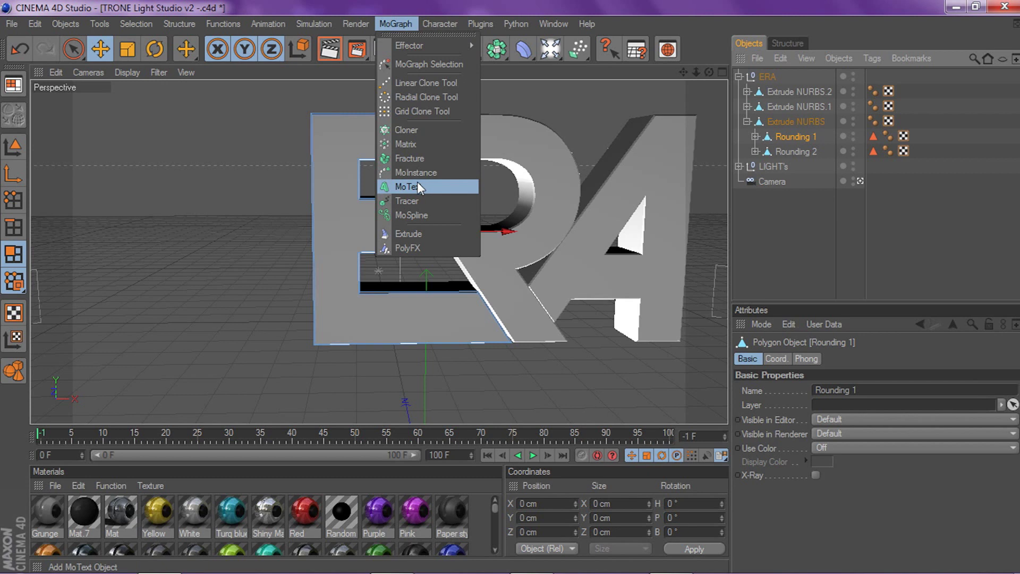
{"action": "mouse_move", "coordinate": [440, 23]}
{"action": "left_click", "coordinate": [458, 9]}
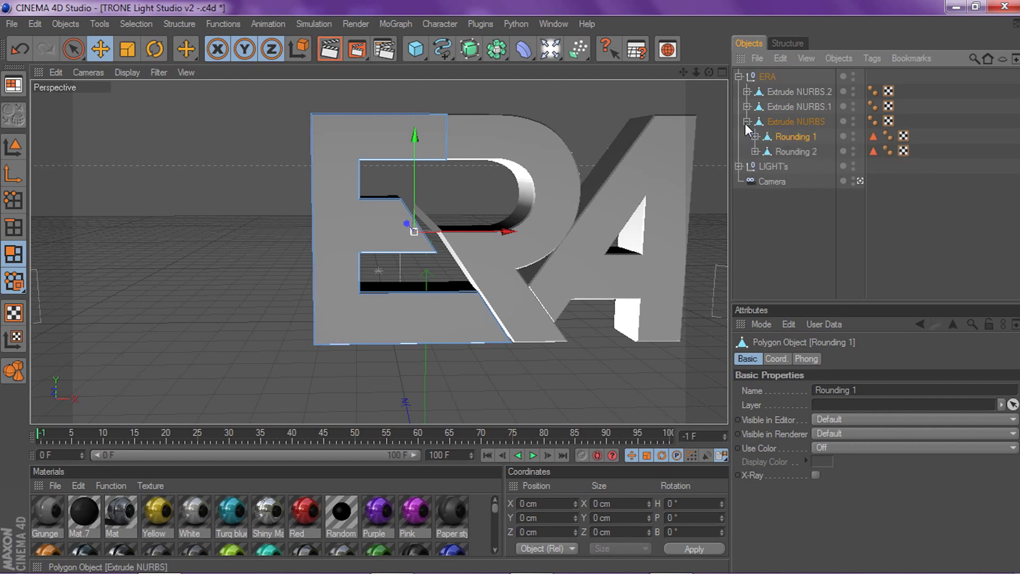
Step: Select the Cap 1 object under the letter E's Rounding 1, try selecting its front face polygon, and undo that face selection
{"action": "left_click", "coordinate": [795, 153]}
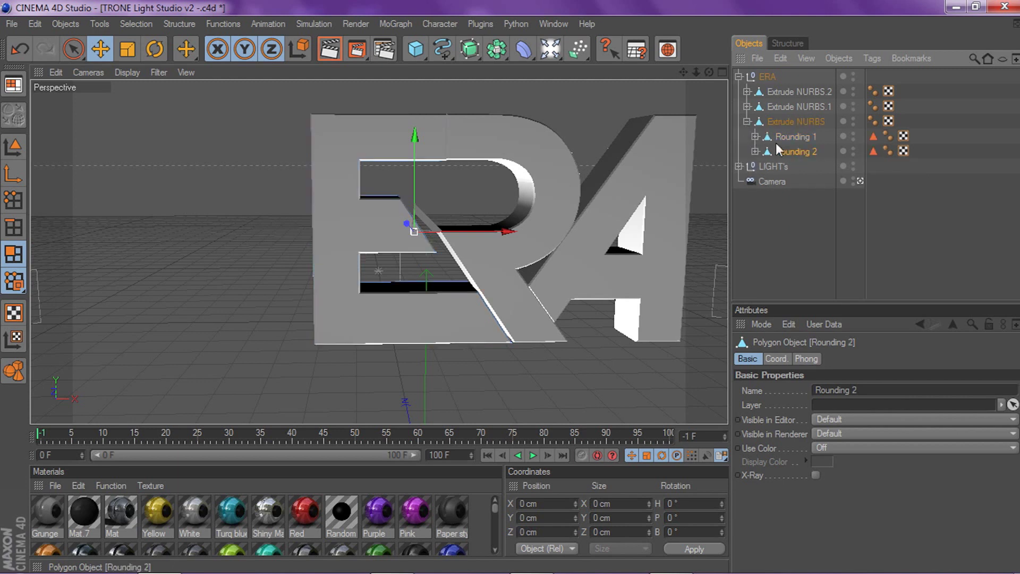
{"action": "left_click", "coordinate": [754, 137]}
{"action": "left_click", "coordinate": [796, 151]}
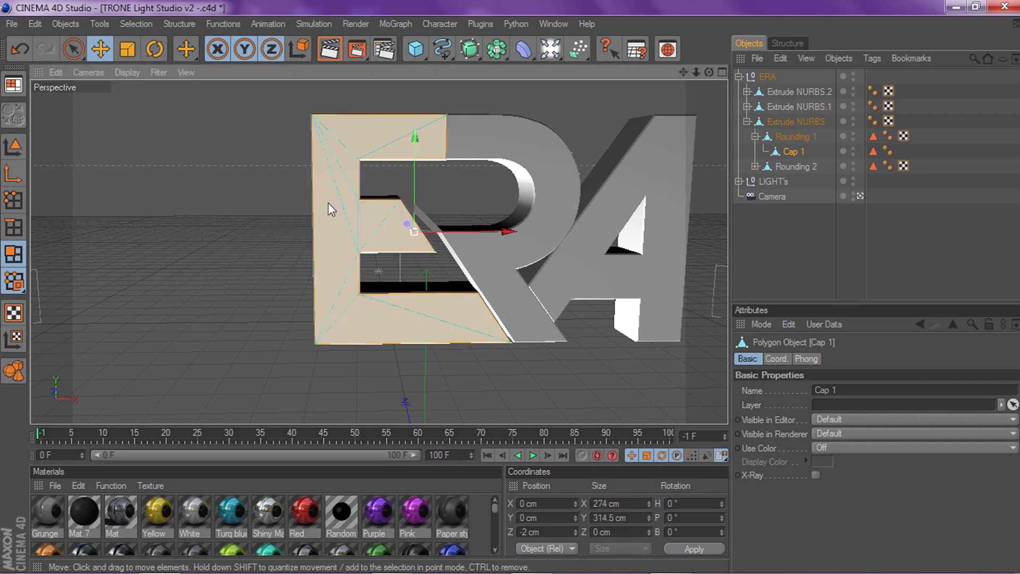
{"action": "key", "text": "ctrl+z"}
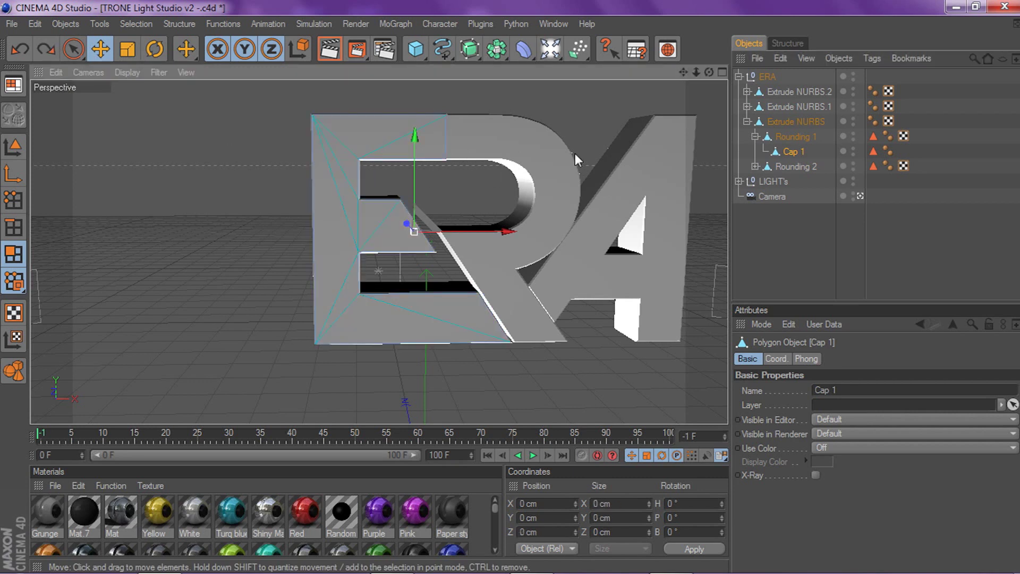
Step: Add a MoText object with the default text and make it editable
{"action": "left_click", "coordinate": [395, 23]}
{"action": "left_click", "coordinate": [424, 186]}
{"action": "left_click_drag", "start_coordinate": [685, 71], "coordinate": [602, 16]}
{"action": "scroll", "coordinate": [603, 155], "scroll_direction": "up", "scroll_amount": 4}
{"action": "key", "text": "c"}
Step: Unfold the MoText hierarchy, make the letter T editable, and select the front face polygon of its Cap 1
{"action": "left_click", "coordinate": [739, 77]}
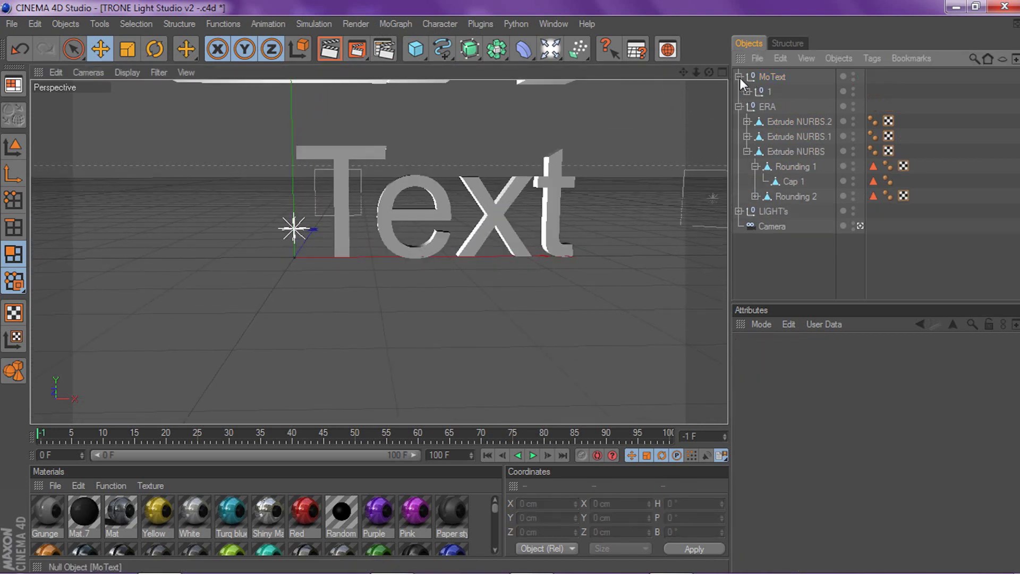
{"action": "left_click", "coordinate": [746, 91]}
{"action": "left_click", "coordinate": [755, 106]}
{"action": "left_click", "coordinate": [776, 122]}
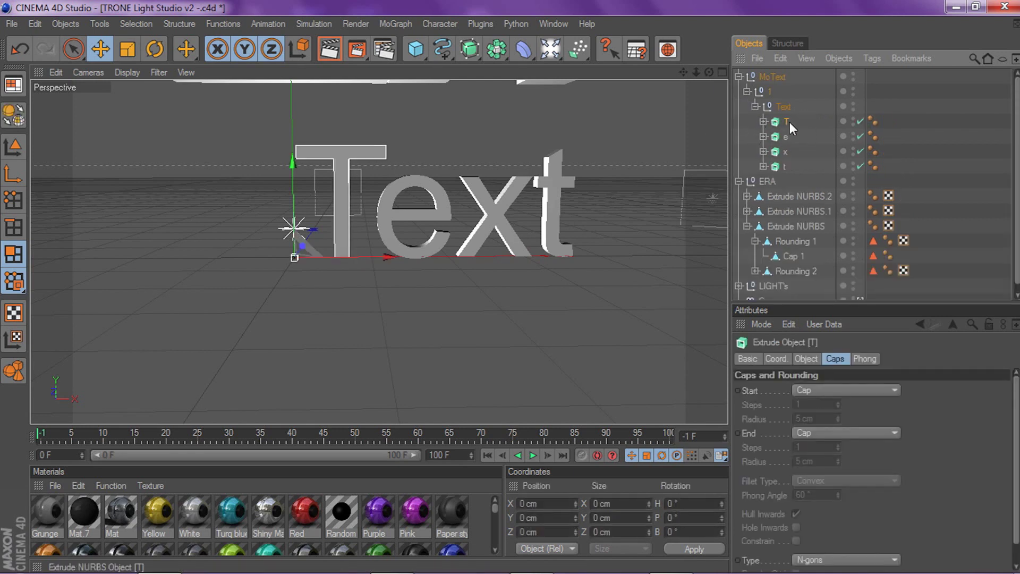
{"action": "key", "text": "c"}
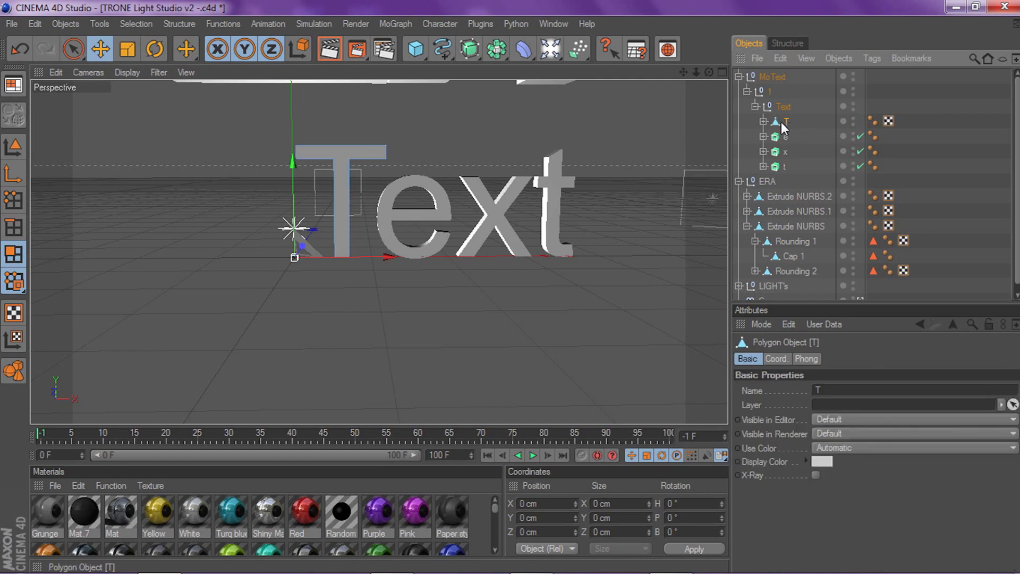
{"action": "left_click", "coordinate": [763, 122]}
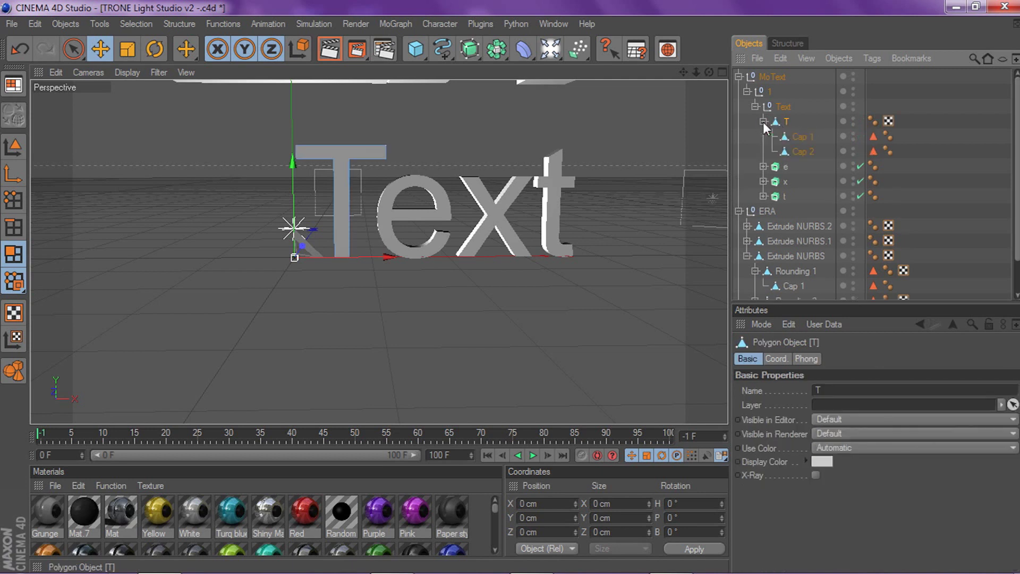
{"action": "left_click", "coordinate": [343, 179]}
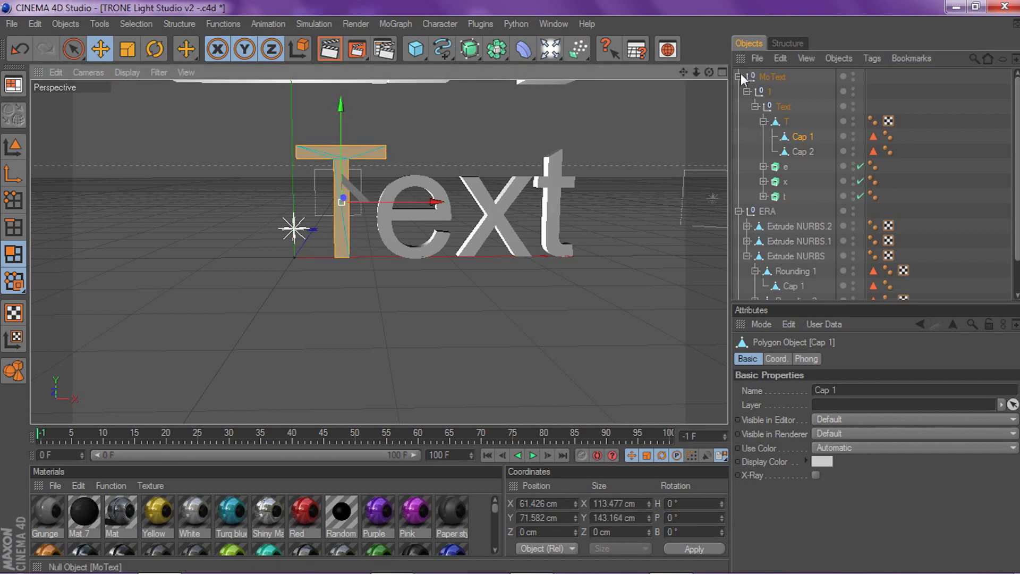
Step: Delete the MoText object with its whole hierarchy
{"action": "left_click", "coordinate": [773, 75]}
{"action": "key", "text": "Delete"}
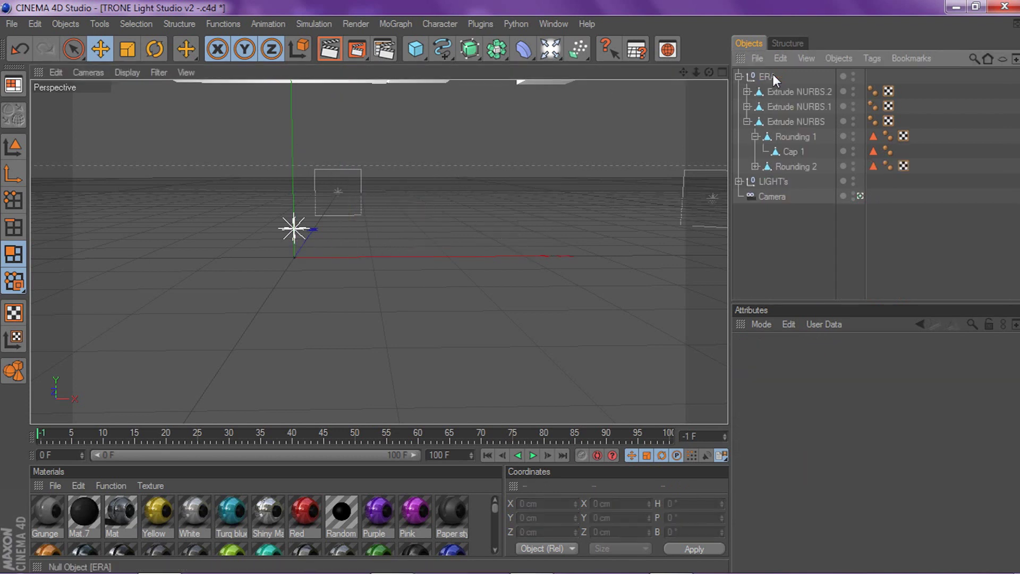
Step: Select the Cap 1 object under the letter E's Rounding 1
{"action": "left_click_drag", "start_coordinate": [683, 72], "coordinate": [726, 232]}
{"action": "left_click", "coordinate": [790, 152]}
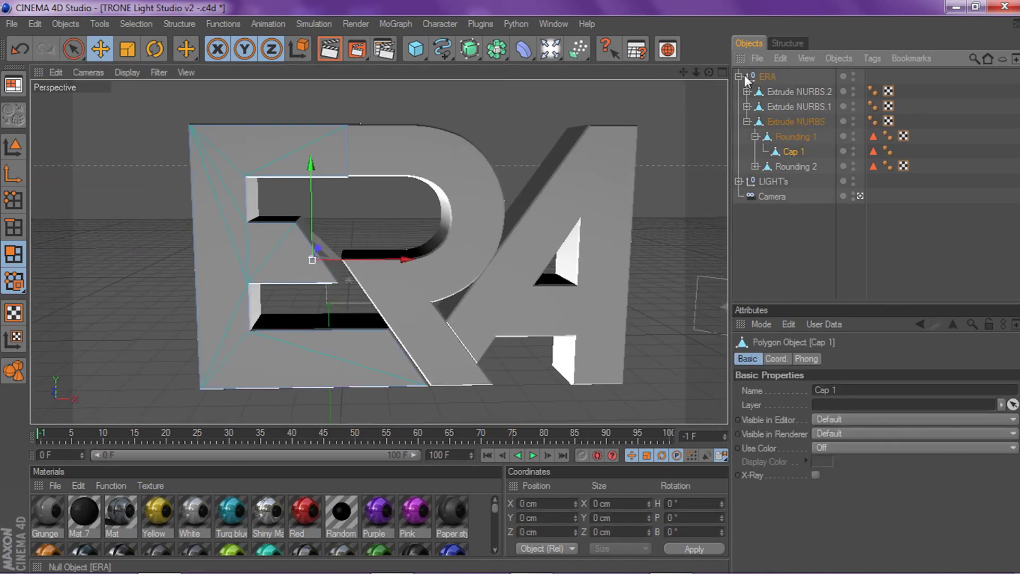
{"action": "left_click_drag", "start_coordinate": [680, 74], "coordinate": [681, 72]}
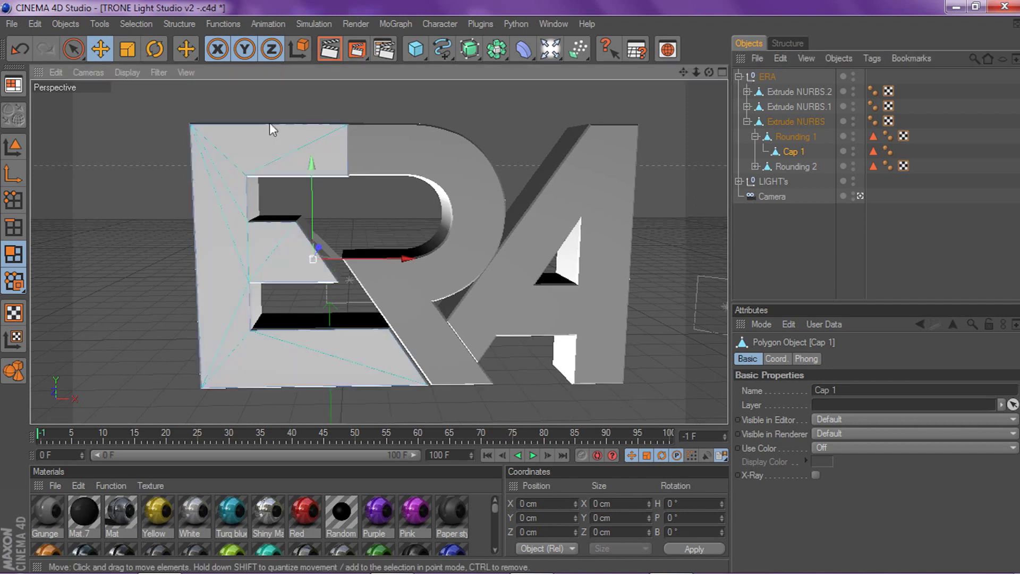
{"action": "left_click", "coordinate": [236, 162]}
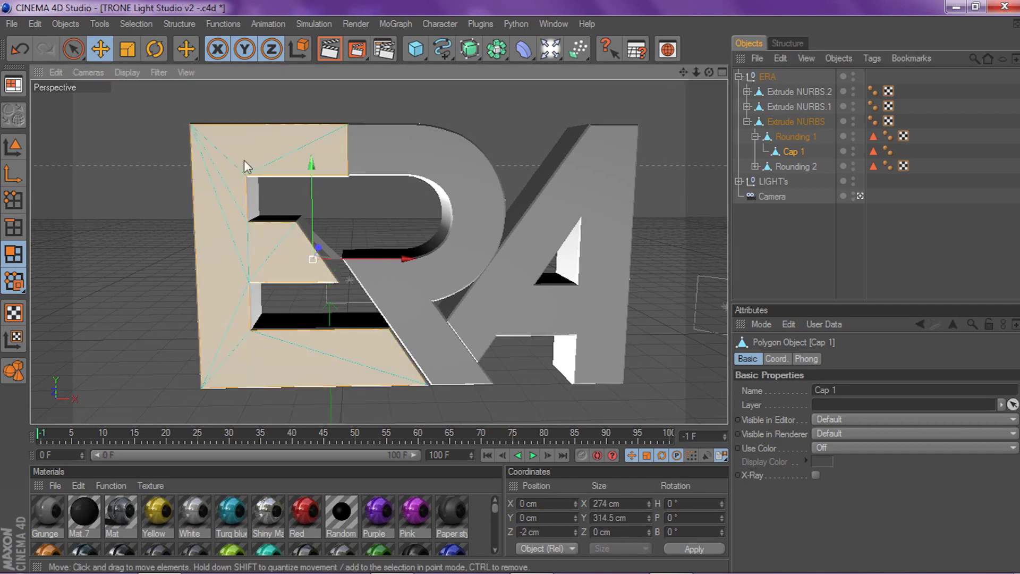
{"action": "left_click_drag", "start_coordinate": [683, 72], "coordinate": [717, 56]}
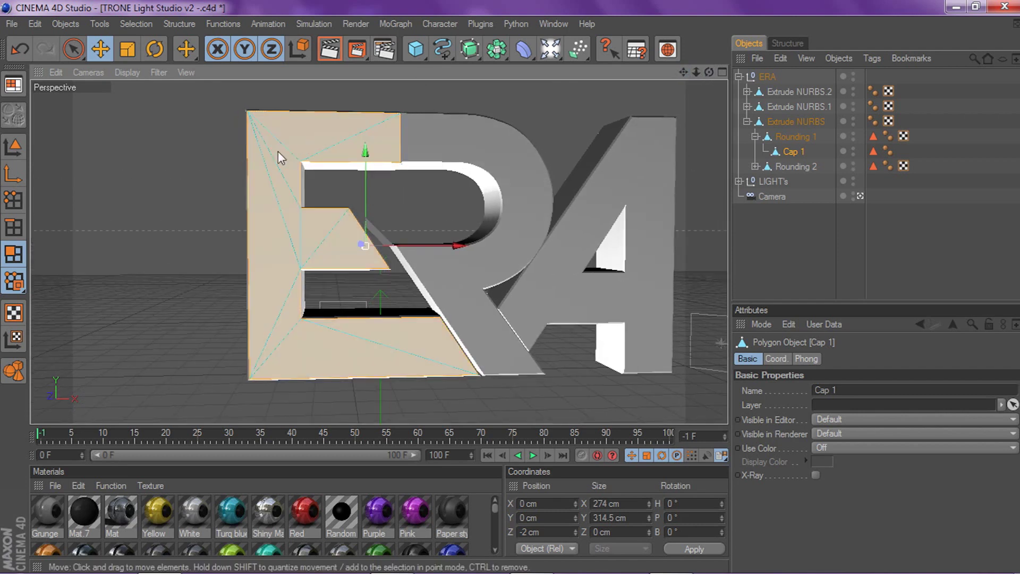
{"action": "left_click", "coordinate": [96, 292]}
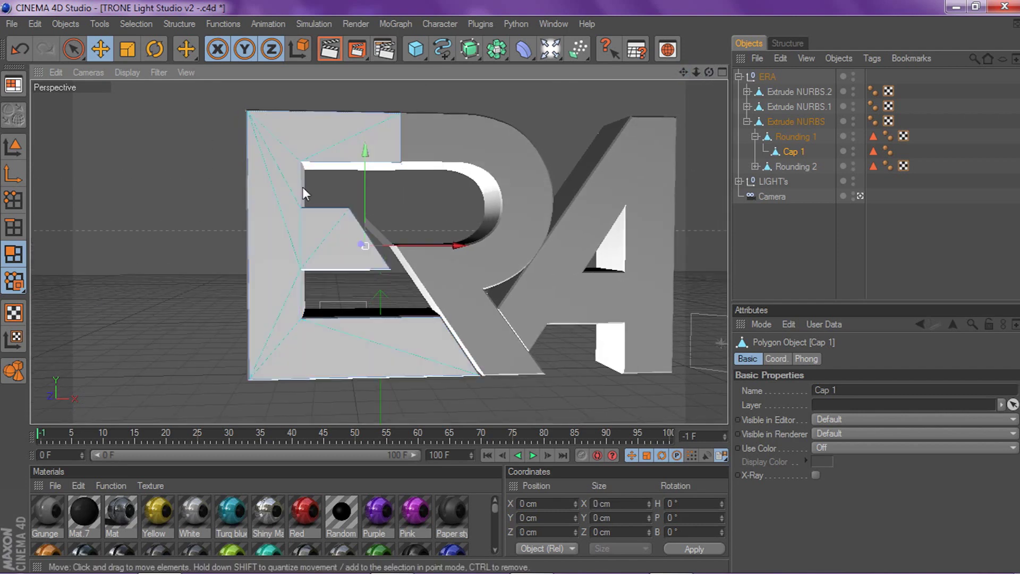
{"action": "left_click", "coordinate": [273, 158]}
{"action": "right_click", "coordinate": [171, 205]}
{"action": "left_click", "coordinate": [124, 231]}
{"action": "key", "text": "ctrl+z"}
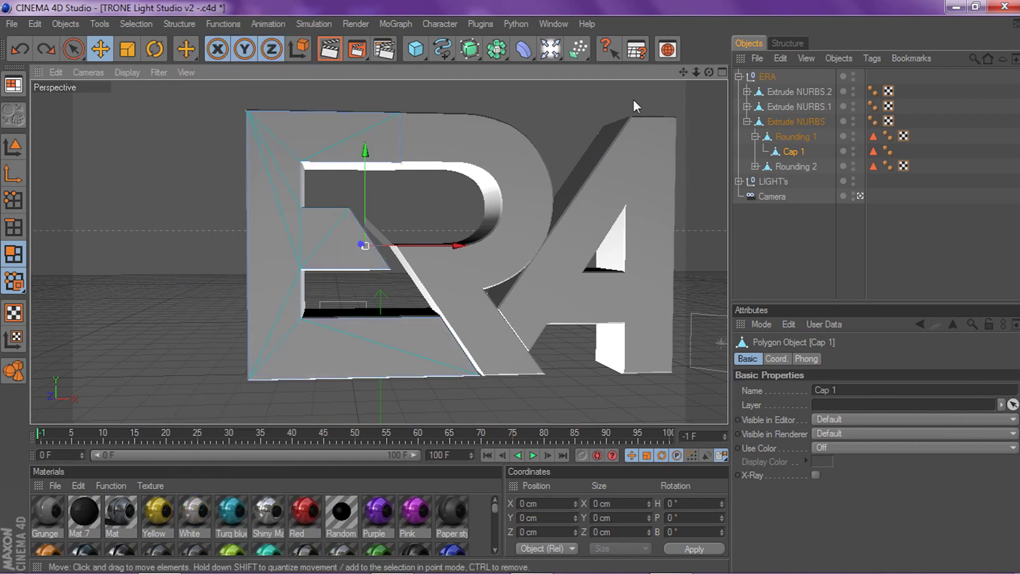
Step: Activate the Knife tool in Line mode for cutting the letter E's Cap 1
{"action": "left_click_drag", "start_coordinate": [683, 72], "coordinate": [523, 120]}
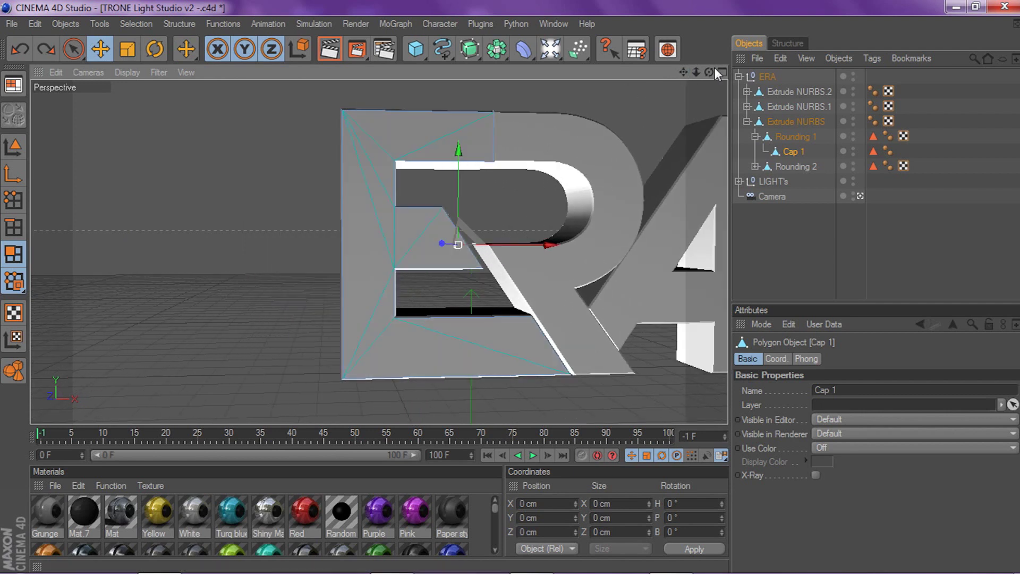
{"action": "mouse_move", "coordinate": [708, 72]}
{"action": "left_mouse_down"}
{"action": "mouse_move", "coordinate": [627, 106]}
{"action": "mouse_move", "coordinate": [710, 64]}
{"action": "left_mouse_up"}
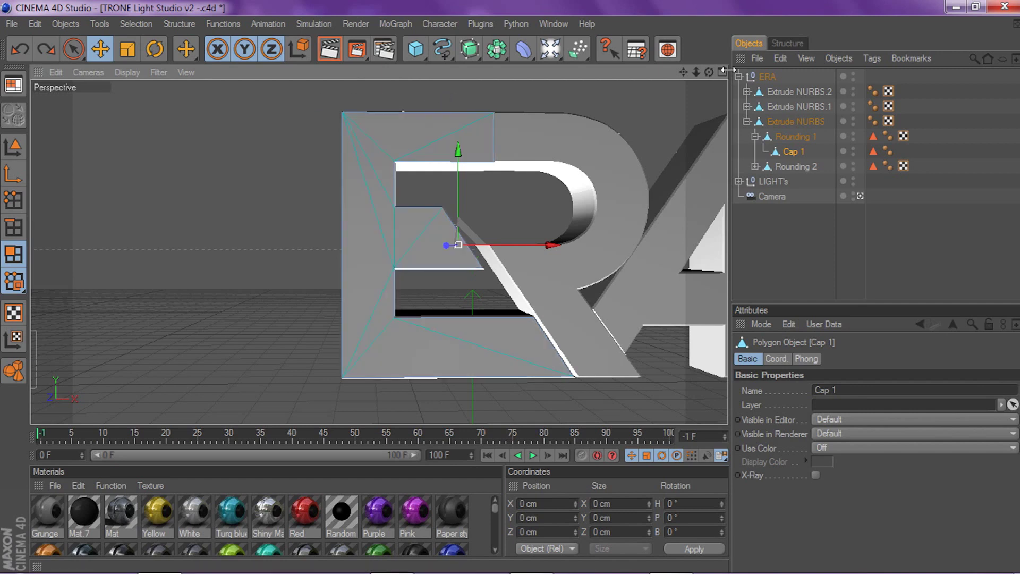
{"action": "mouse_move", "coordinate": [707, 71]}
{"action": "left_mouse_down"}
{"action": "mouse_move", "coordinate": [713, 83]}
{"action": "mouse_move", "coordinate": [678, 76]}
{"action": "mouse_move", "coordinate": [693, 88]}
{"action": "mouse_move", "coordinate": [706, 75]}
{"action": "left_mouse_up"}
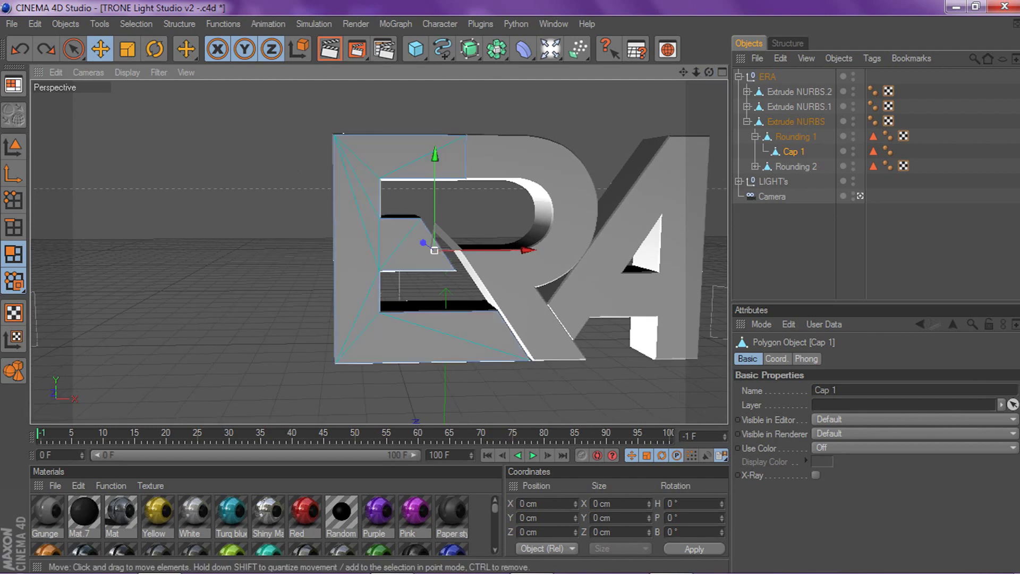
{"action": "right_click", "coordinate": [140, 183]}
{"action": "left_click", "coordinate": [168, 187]}
{"action": "right_click", "coordinate": [164, 173]}
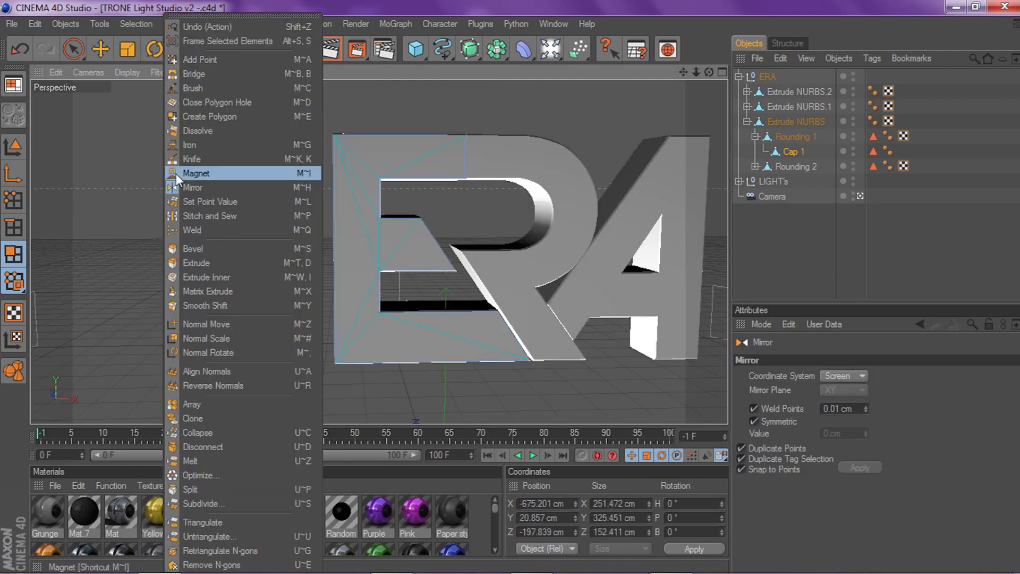
{"action": "left_click", "coordinate": [192, 159]}
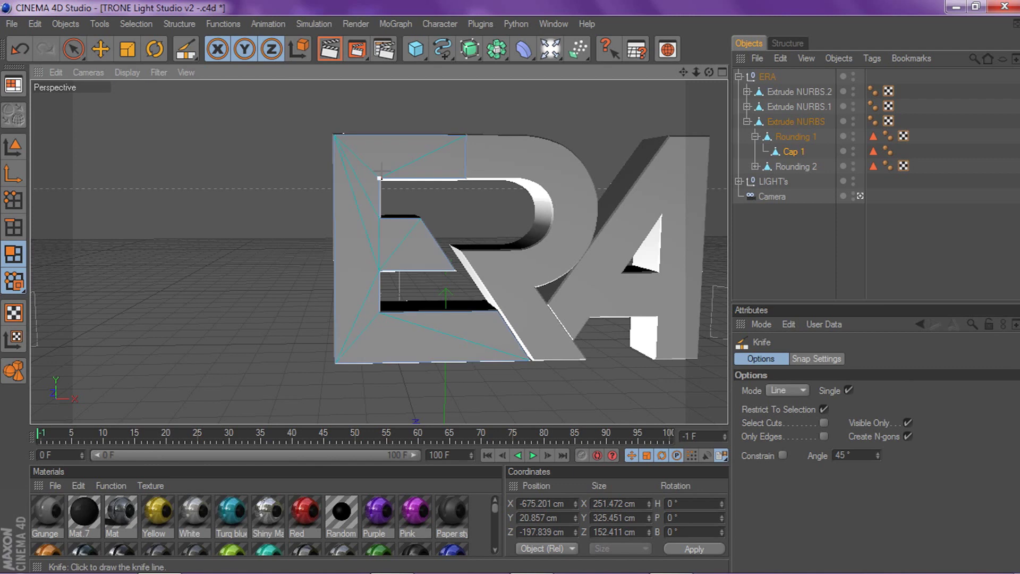
{"action": "left_click", "coordinate": [184, 24]}
{"action": "left_click", "coordinate": [200, 205]}
{"action": "scroll", "coordinate": [545, 211], "scroll_direction": "up", "scroll_amount": 2}
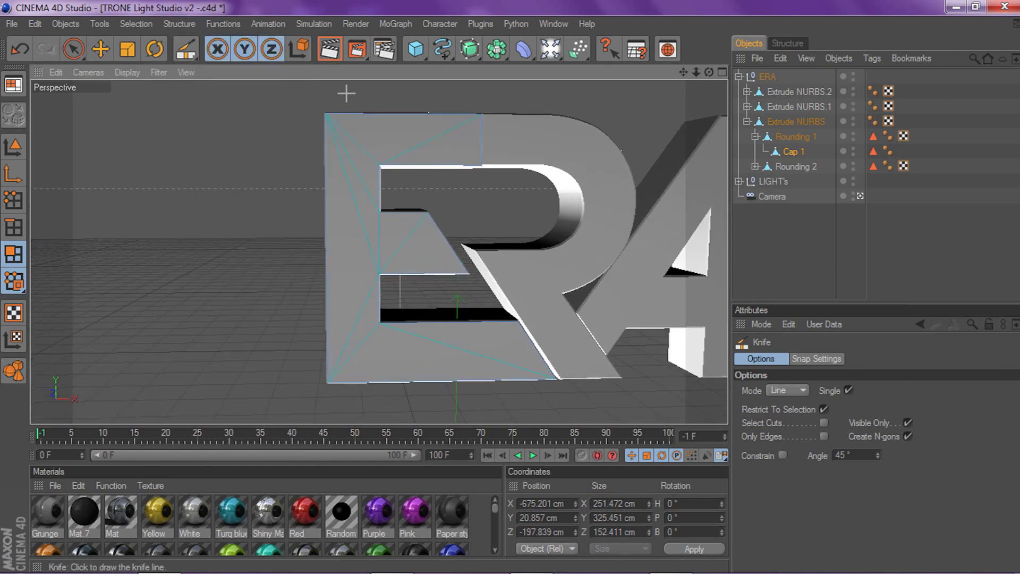
{"action": "left_click_drag", "start_coordinate": [334, 95], "coordinate": [335, 415]}
{"action": "key", "text": "ctrl+z"}
{"action": "left_click_drag", "start_coordinate": [338, 91], "coordinate": [338, 396]}
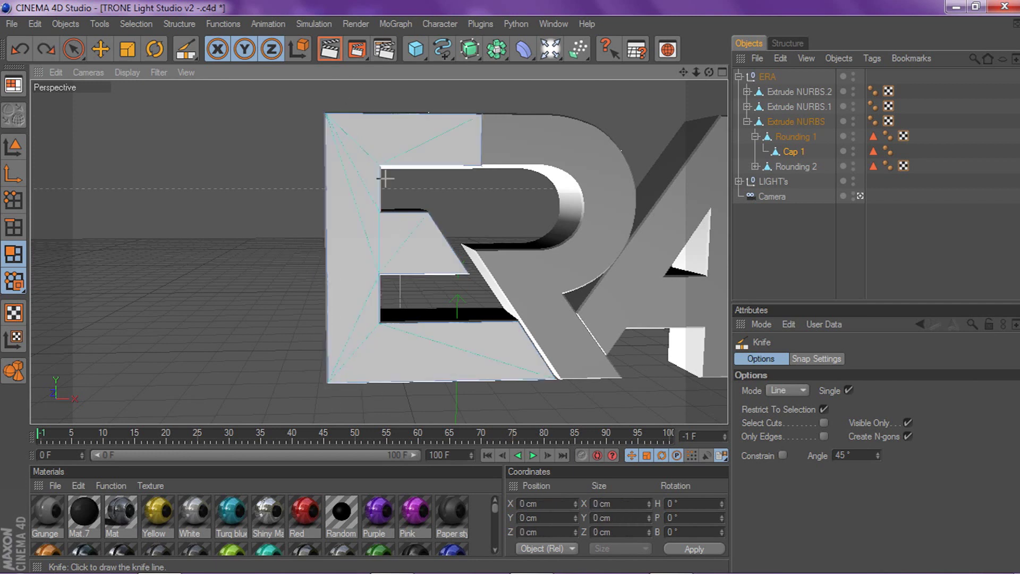
{"action": "left_click_drag", "start_coordinate": [132, 109], "coordinate": [496, 223]}
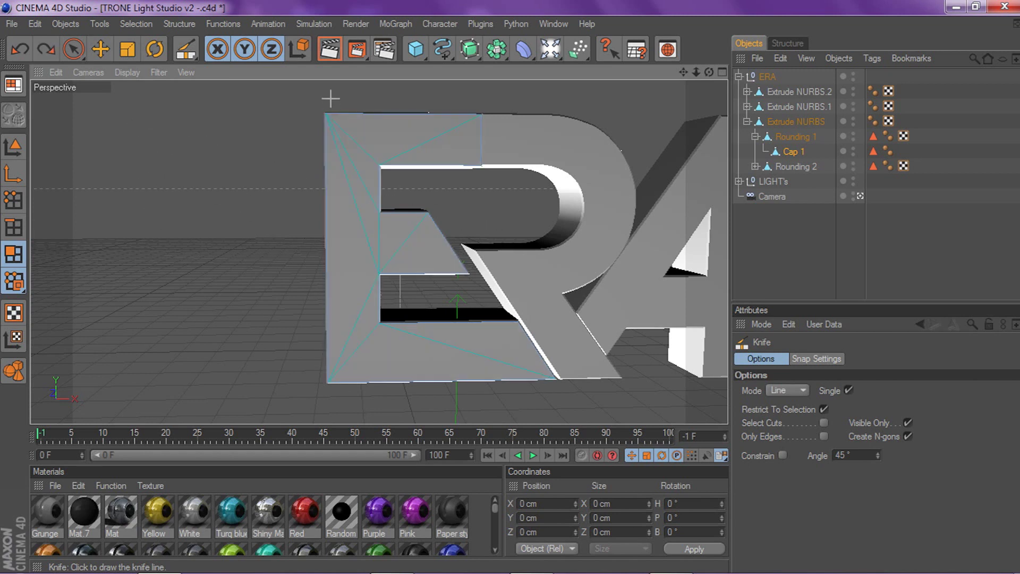
Step: Cut two vertical lines through the letter E's stem, one near its outer edge and one near its inner edge
{"action": "left_click_drag", "start_coordinate": [334, 98], "coordinate": [328, 384]}
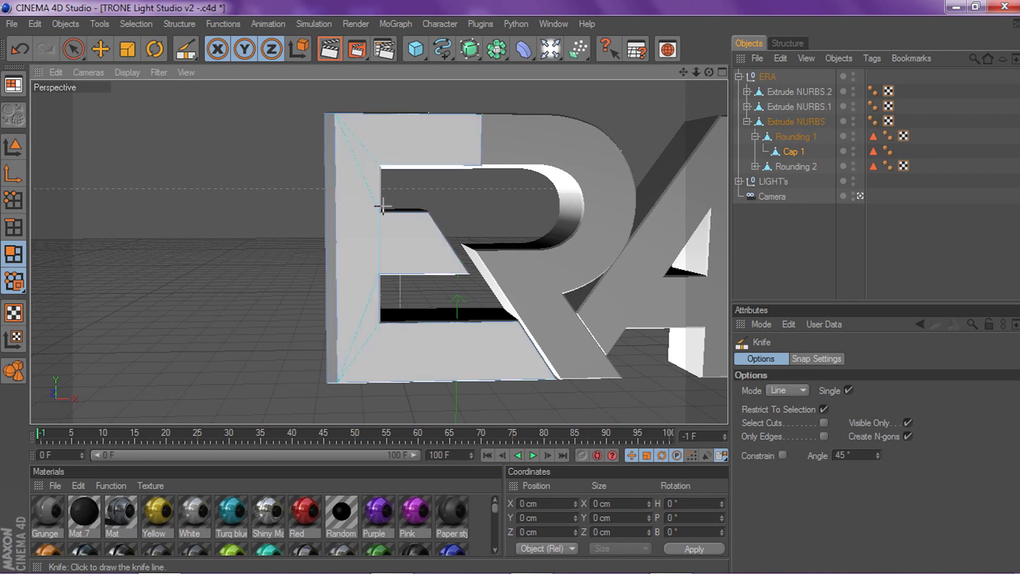
{"action": "left_click_drag", "start_coordinate": [361, 99], "coordinate": [364, 401]}
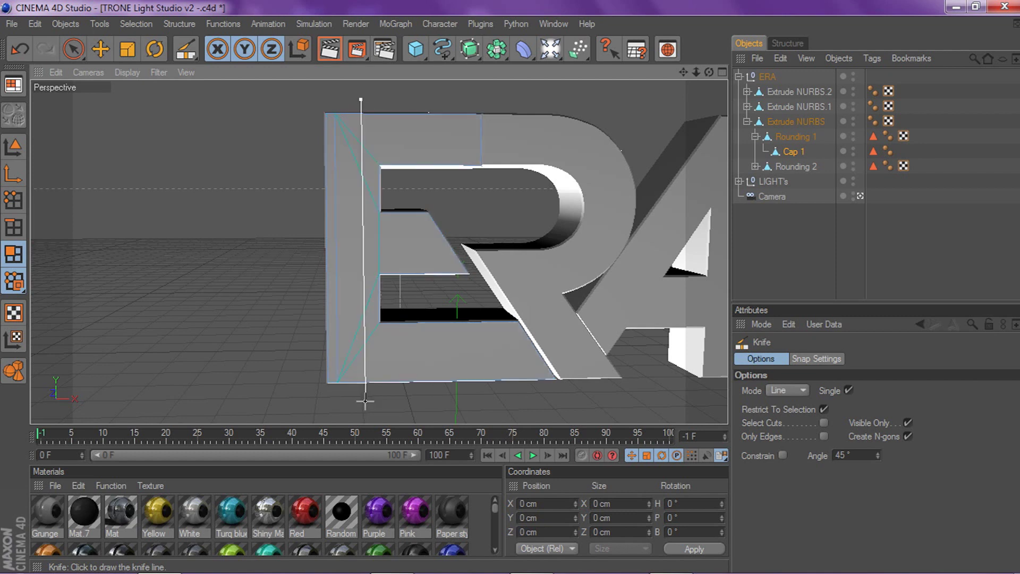
{"action": "key", "text": "ctrl+z"}
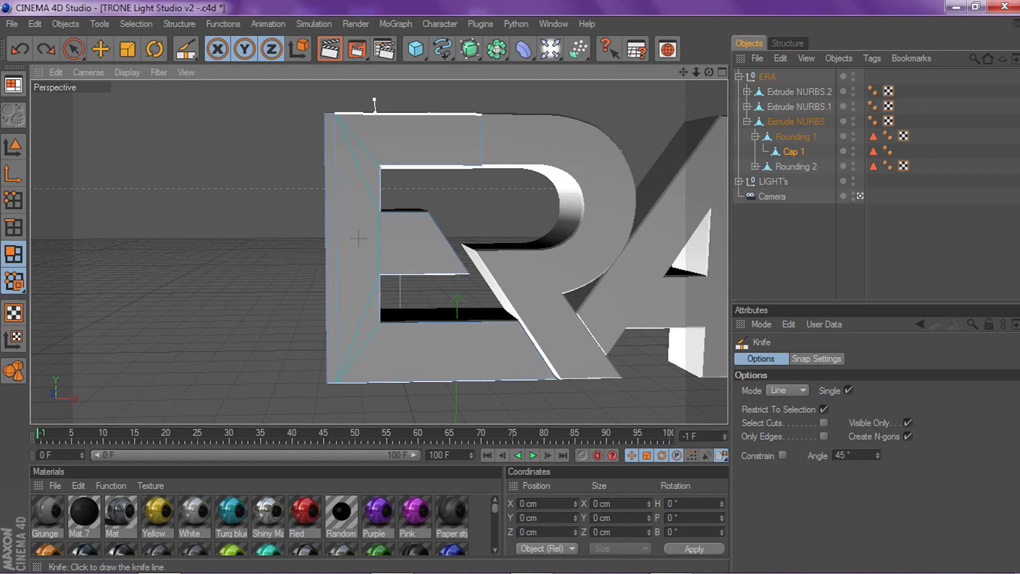
{"action": "key", "text": "Escape"}
{"action": "left_click_drag", "start_coordinate": [372, 109], "coordinate": [372, 402]}
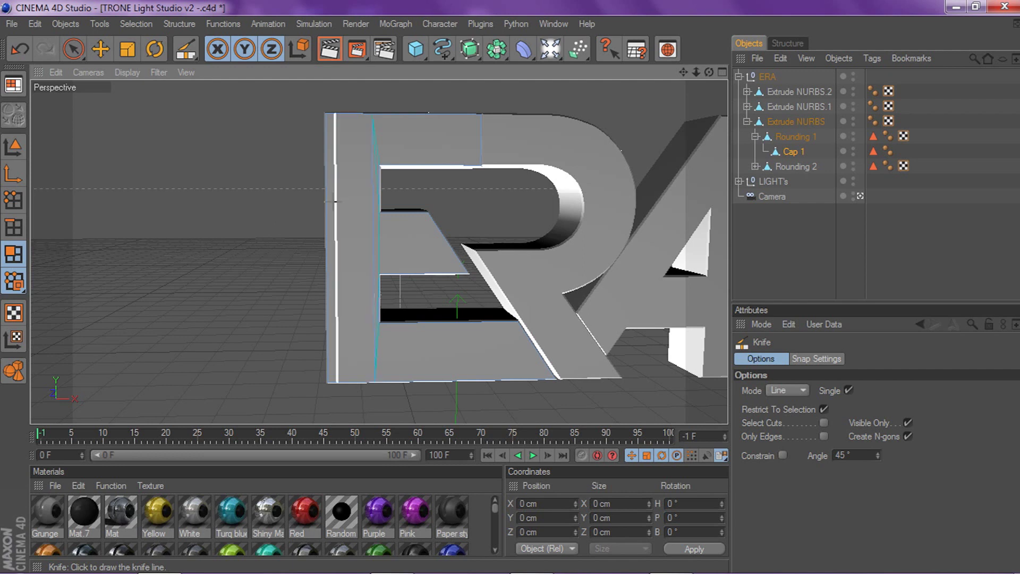
Step: Cut slanted lines across the lower and upper parts of the E's stem to enclose a panel between the vertical cuts
{"action": "left_click_drag", "start_coordinate": [255, 290], "coordinate": [425, 332]}
{"action": "left_click_drag", "start_coordinate": [296, 173], "coordinate": [410, 100]}
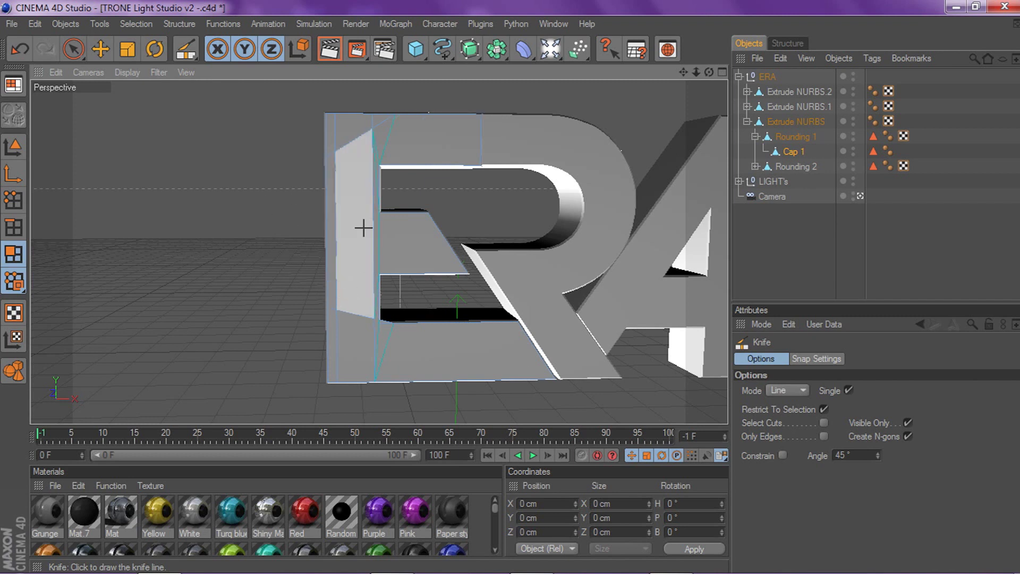
{"action": "scroll", "coordinate": [609, 116], "scroll_direction": "up", "scroll_amount": 2}
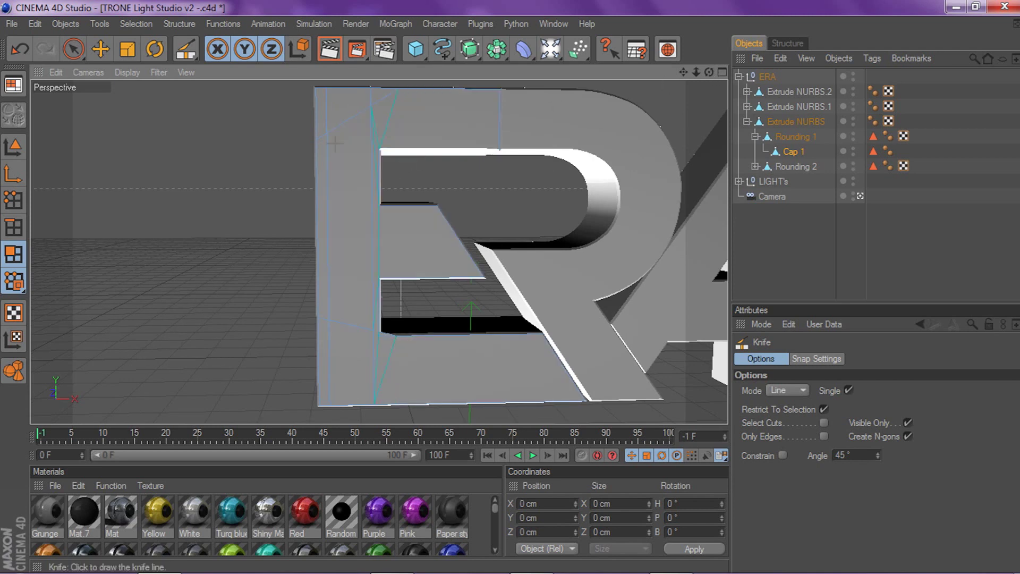
Step: Extrude the enclosed panel polygon on the E's stem inward with an offset of -10 cm
{"action": "right_click", "coordinate": [143, 182]}
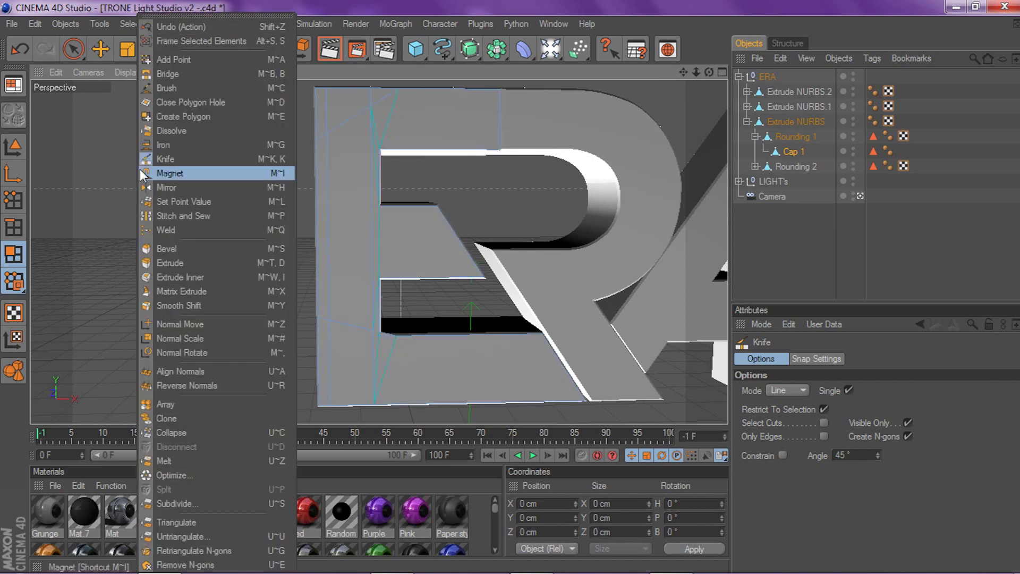
{"action": "left_click", "coordinate": [170, 265]}
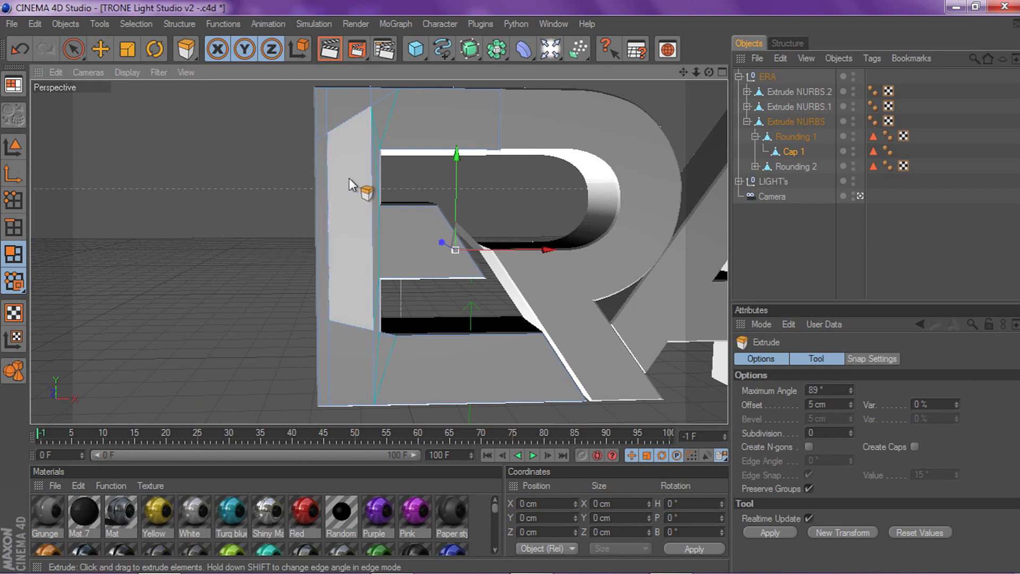
{"action": "left_click", "coordinate": [360, 140]}
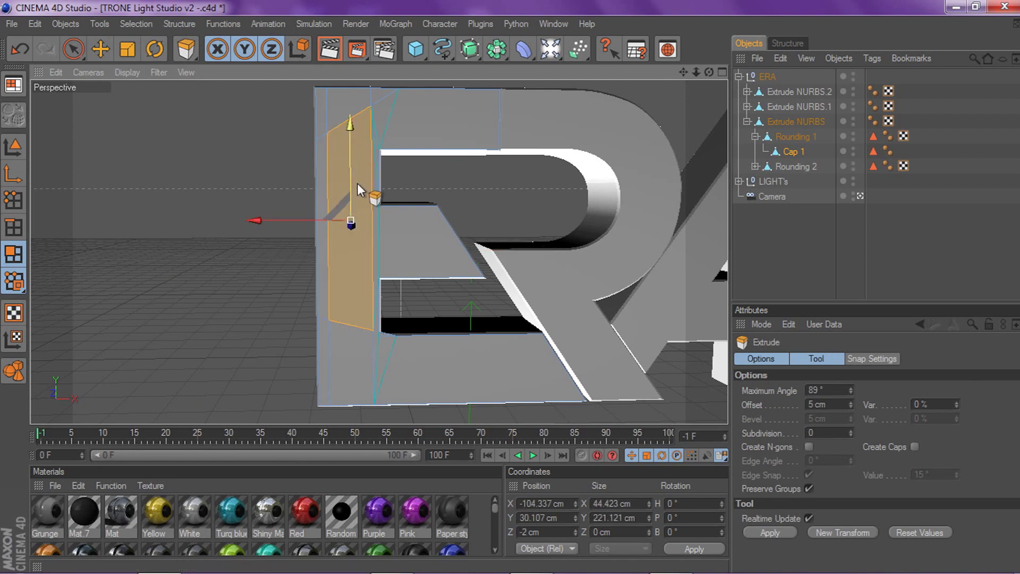
{"action": "left_click", "coordinate": [837, 403]}
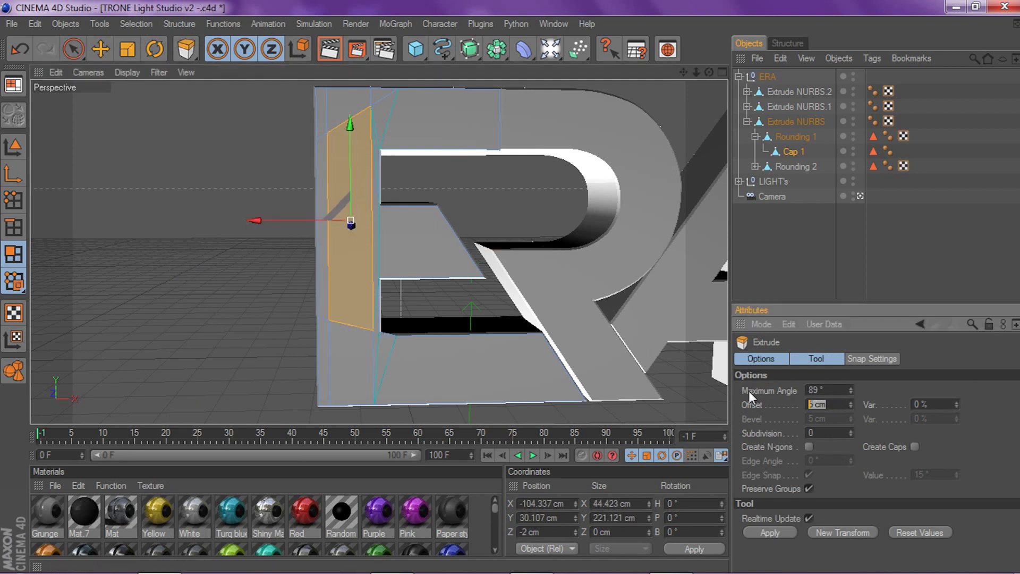
{"action": "type", "text": "-10"}
{"action": "key", "text": "Return"}
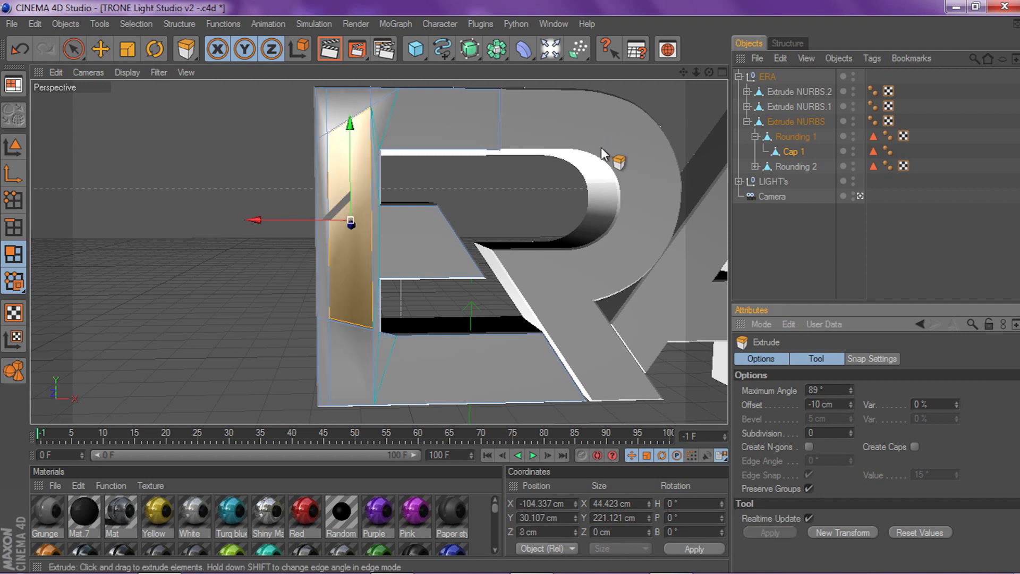
Step: Deselect all objects and examine the recessed panel in the E's stem, both close up and within the whole logo
{"action": "scroll", "coordinate": [559, 160], "scroll_direction": "up", "scroll_amount": 2}
{"action": "left_click_drag", "start_coordinate": [683, 72], "coordinate": [728, 109]}
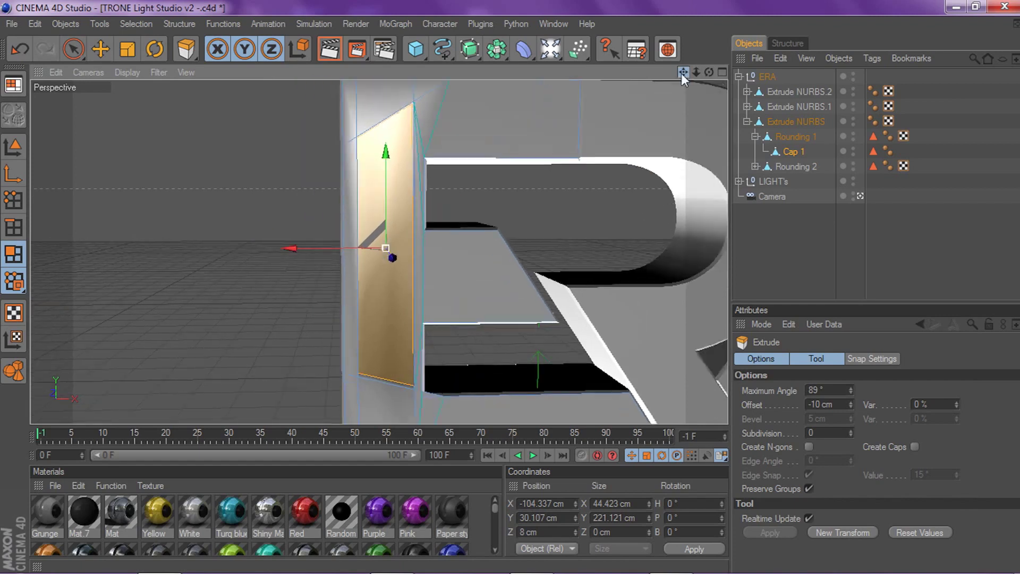
{"action": "scroll", "coordinate": [688, 90], "scroll_direction": "up", "scroll_amount": 2}
{"action": "left_click_drag", "start_coordinate": [708, 72], "coordinate": [775, 183]}
{"action": "left_click", "coordinate": [774, 228]}
{"action": "scroll", "coordinate": [410, 209], "scroll_direction": "down", "scroll_amount": 5}
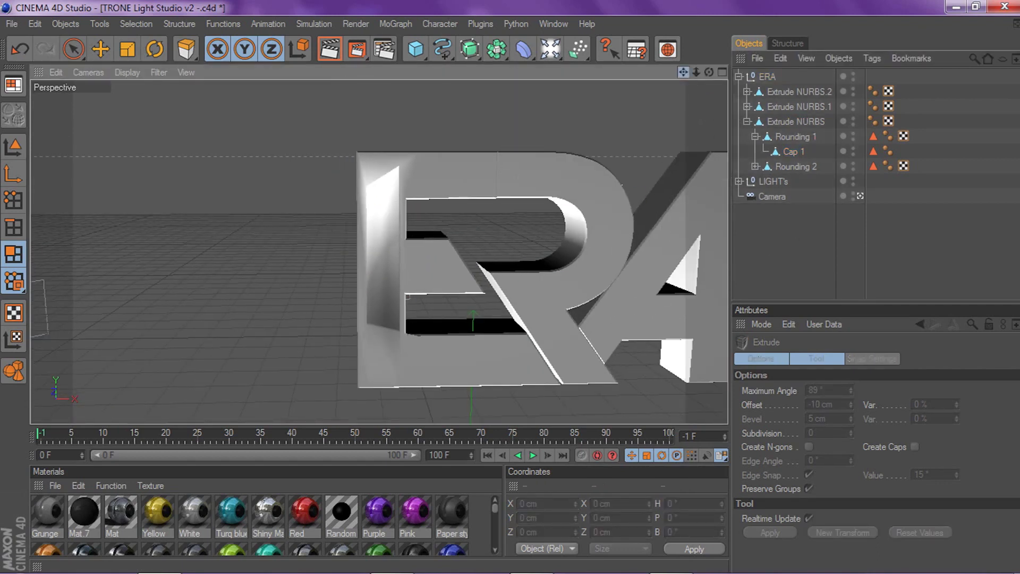
{"action": "middle_click_drag", "start_coordinate": [394, 167], "coordinate": [279, 147], "text": "alt"}
{"action": "scroll", "coordinate": [613, 139], "scroll_direction": "up", "scroll_amount": 4}
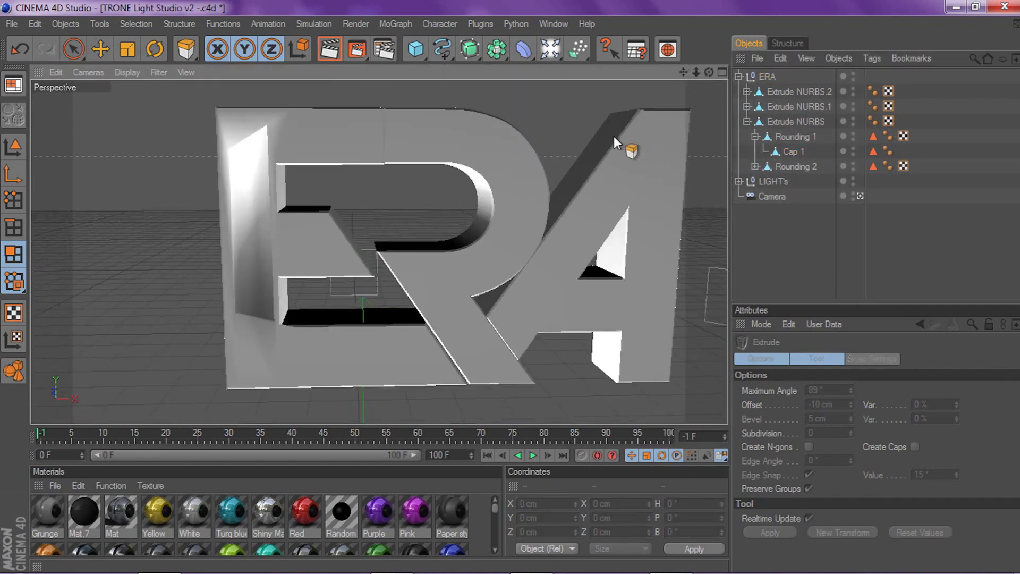
{"action": "left_click_drag", "start_coordinate": [683, 72], "coordinate": [746, 73]}
{"action": "scroll", "coordinate": [675, 100], "scroll_direction": "up", "scroll_amount": 6}
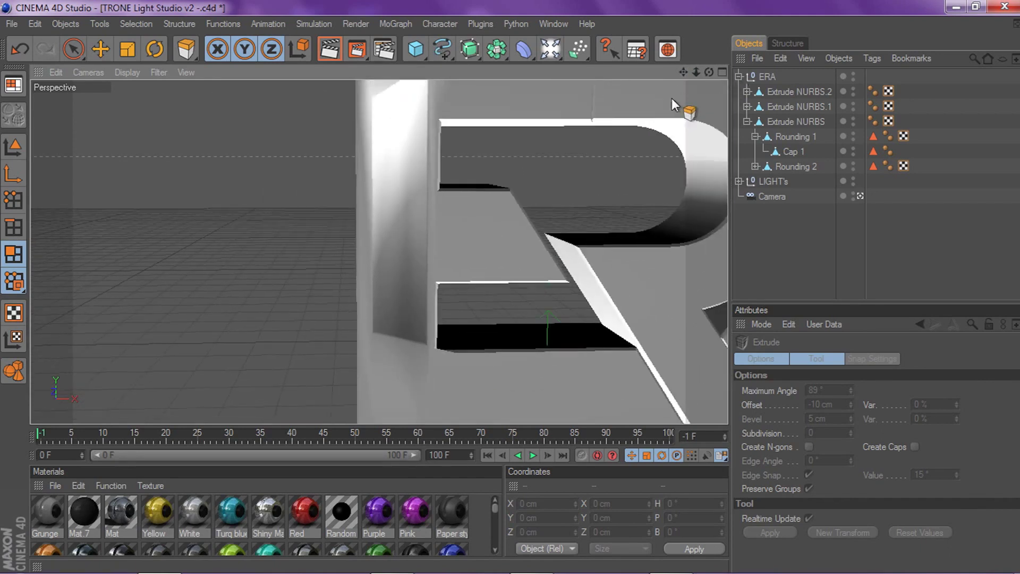
{"action": "scroll", "coordinate": [672, 100], "scroll_direction": "down", "scroll_amount": 5}
{"action": "left_click_drag", "start_coordinate": [693, 74], "coordinate": [342, 169]}
{"action": "middle_click_drag", "start_coordinate": [469, 120], "coordinate": [356, 134], "text": "alt"}
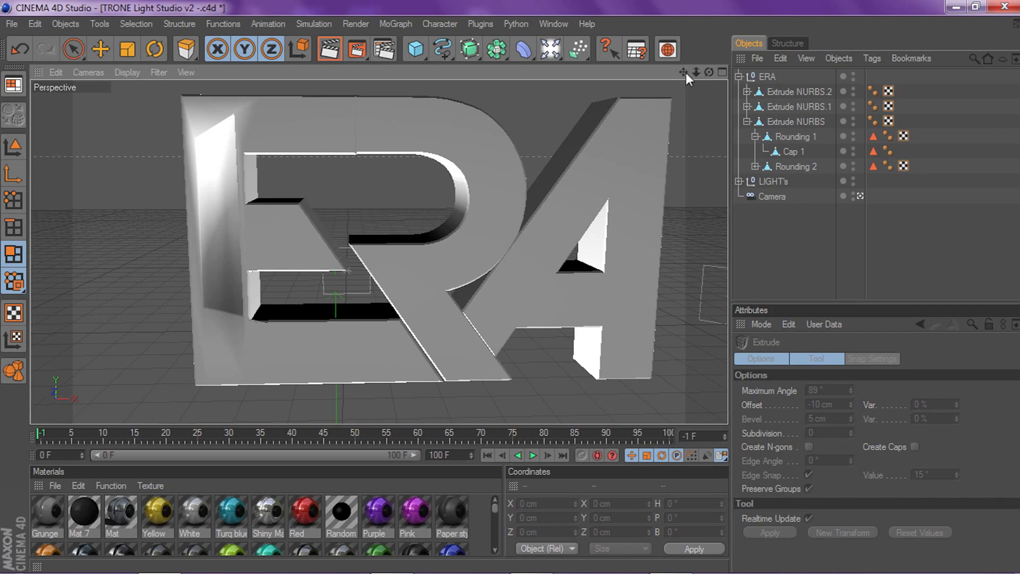
Step: Select the ERA null object and check its hierarchy along with the whole logo
{"action": "left_click_drag", "start_coordinate": [684, 72], "coordinate": [705, 108]}
{"action": "left_click", "coordinate": [758, 76]}
{"action": "left_click_drag", "start_coordinate": [683, 72], "coordinate": [680, 45]}
{"action": "left_click_drag", "start_coordinate": [696, 115], "coordinate": [705, 72]}
{"action": "scroll", "coordinate": [488, 178], "scroll_direction": "down", "scroll_amount": 3}
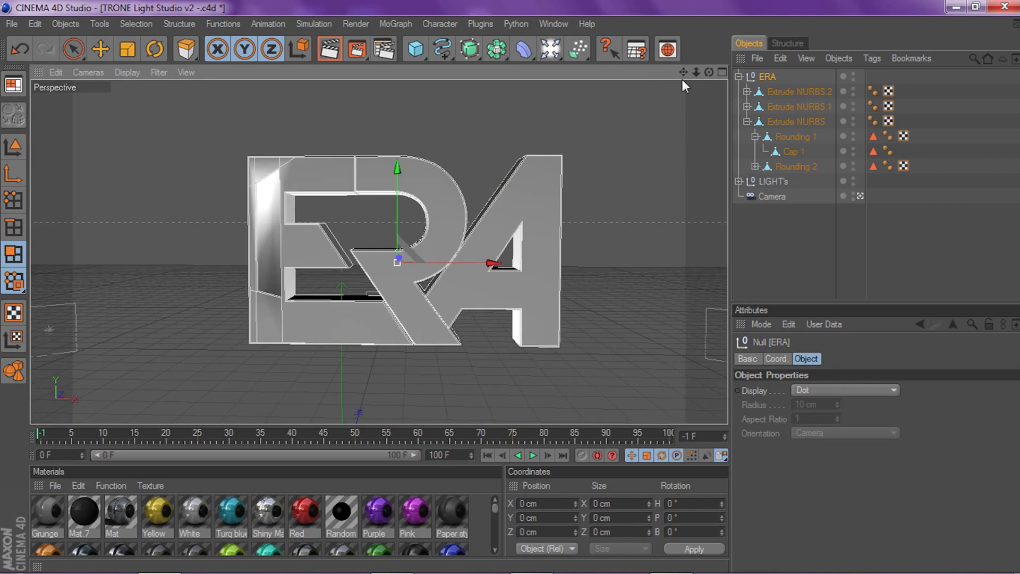
{"action": "left_click", "coordinate": [739, 77]}
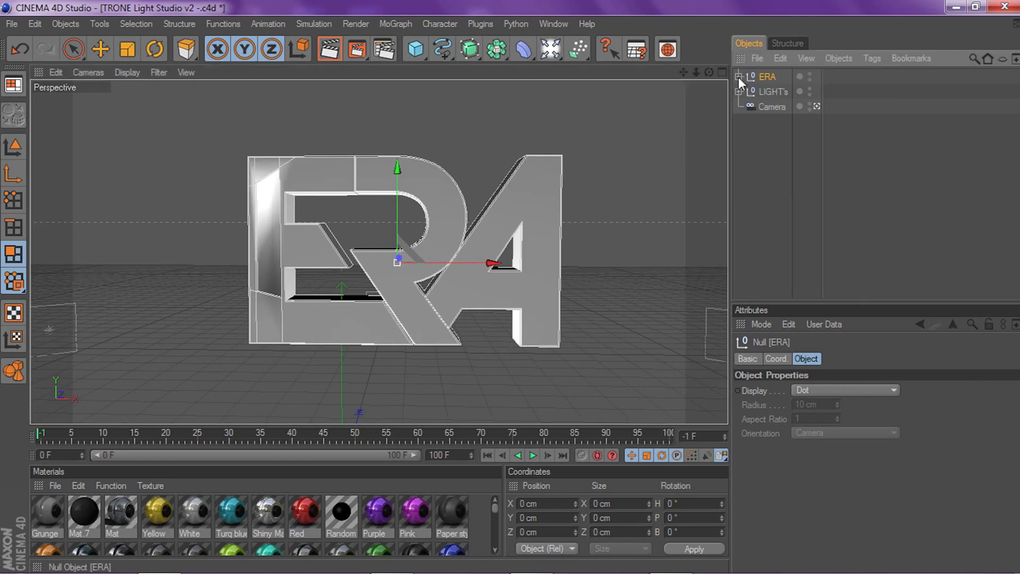
{"action": "left_click", "coordinate": [739, 77]}
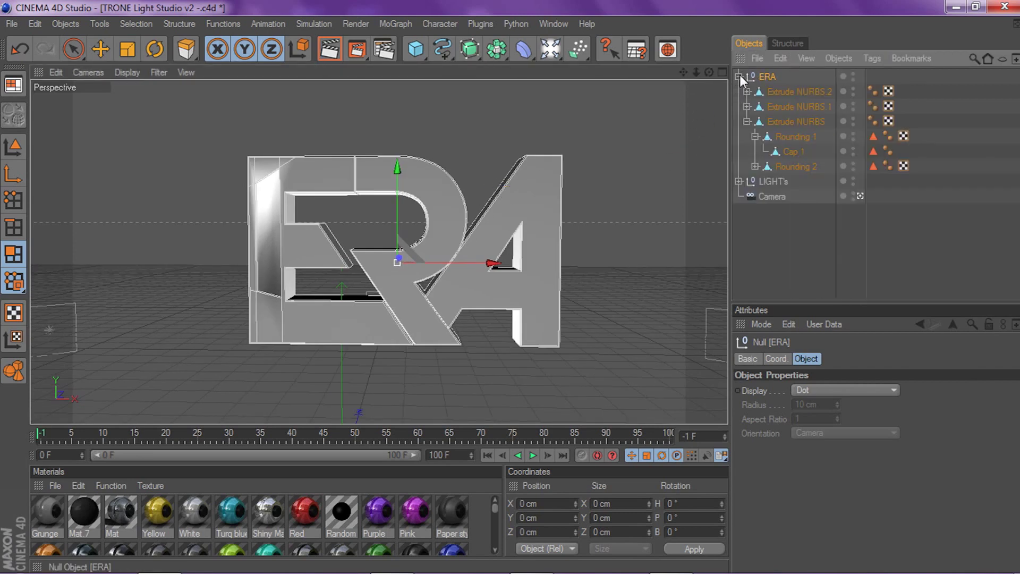
Step: Add a Cogwheel spline with its default settings and switch to model mode
{"action": "left_click_drag", "start_coordinate": [682, 73], "coordinate": [682, 73]}
{"action": "left_click_drag", "start_coordinate": [441, 52], "coordinate": [569, 171]}
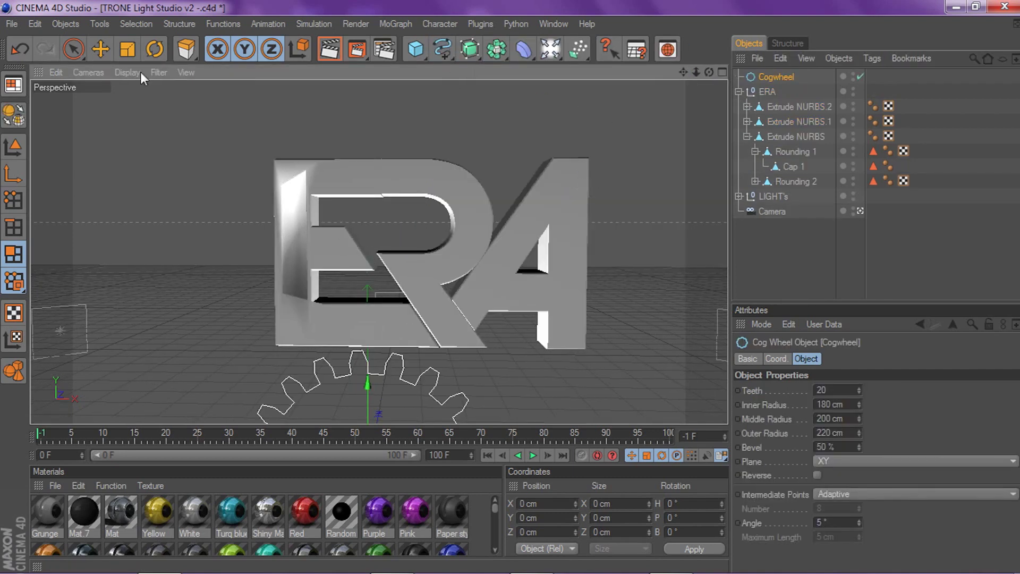
{"action": "left_click", "coordinate": [21, 142]}
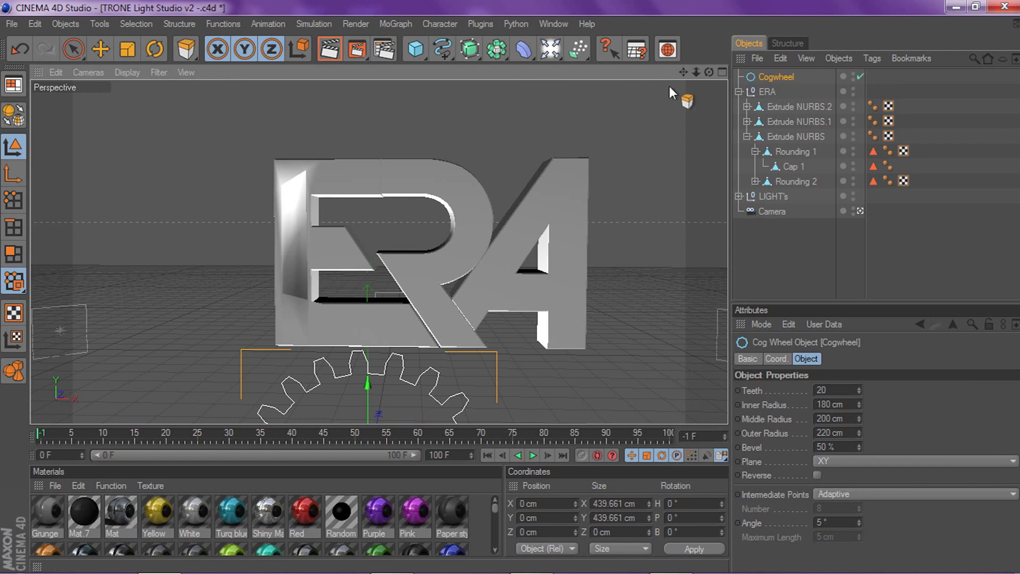
Step: Set the Cogwheel spline's number of teeth to 6
{"action": "left_click_drag", "start_coordinate": [683, 72], "coordinate": [683, 72]}
{"action": "scroll", "coordinate": [109, 164], "scroll_direction": "down", "scroll_amount": 3}
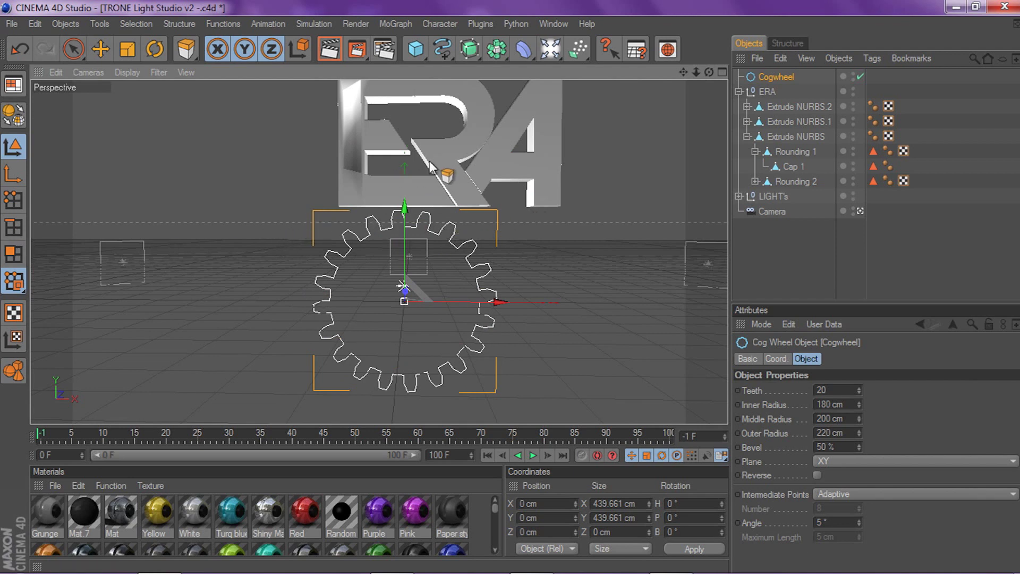
{"action": "right_click_drag", "start_coordinate": [404, 234], "coordinate": [601, 126], "text": "alt"}
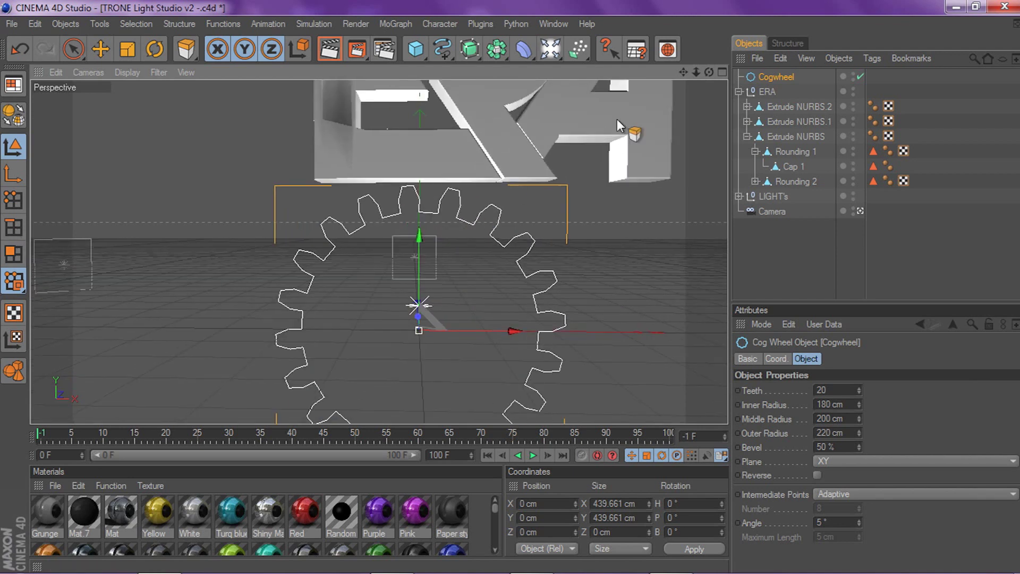
{"action": "left_click_drag", "start_coordinate": [683, 72], "coordinate": [683, 12]}
{"action": "left_click", "coordinate": [777, 78]}
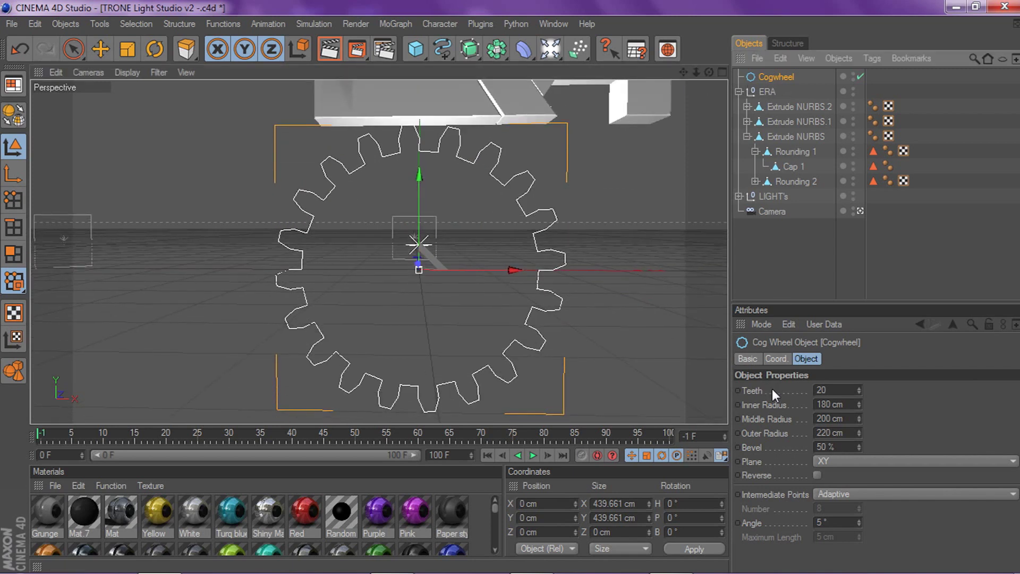
{"action": "left_click", "coordinate": [846, 391]}
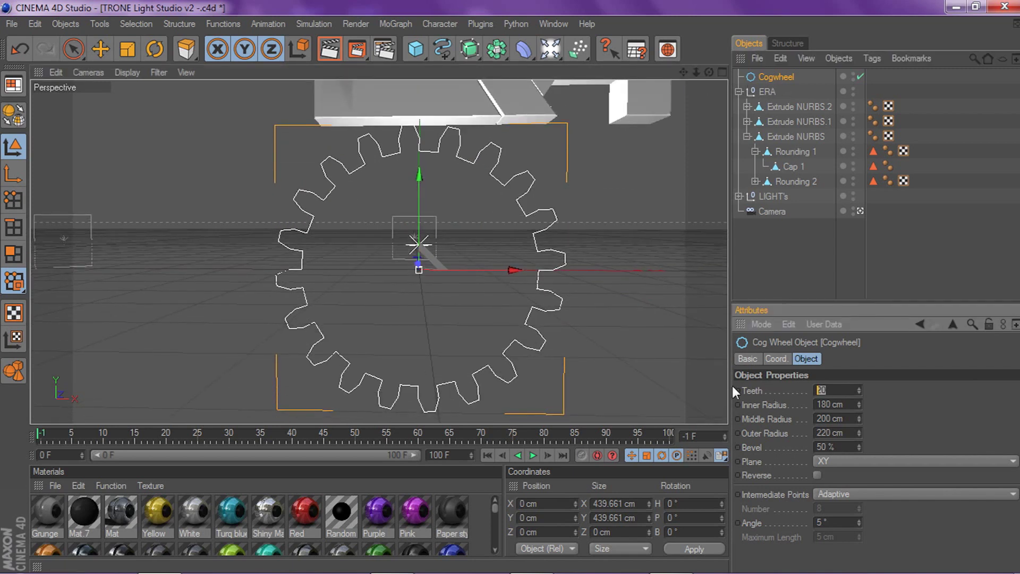
{"action": "type", "text": "6"}
{"action": "key", "text": "Return"}
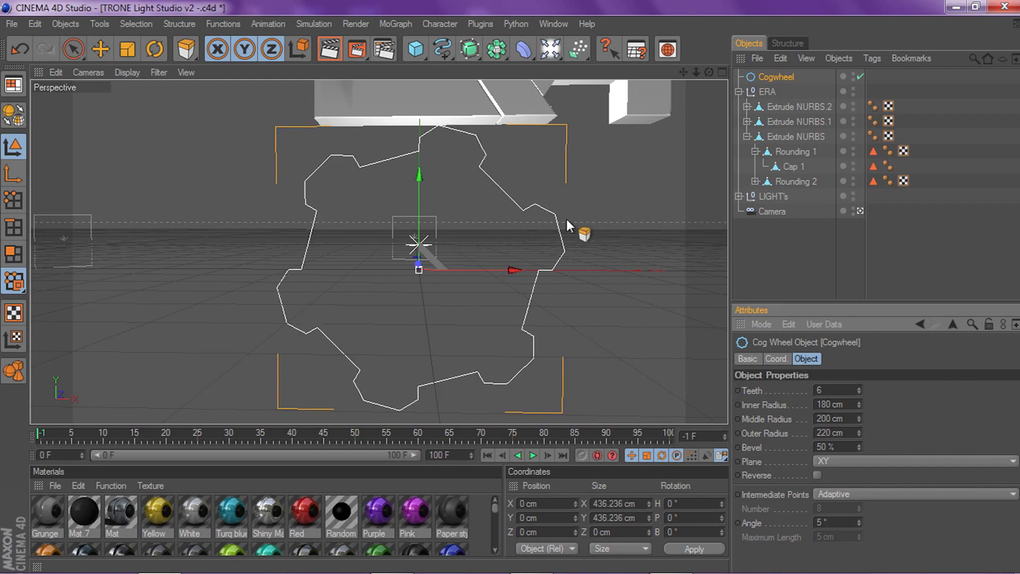
Step: Add an Extrude NURBS and nest the Cogwheel spline inside it to turn the outline into a solid gear
{"action": "scroll", "coordinate": [567, 218], "scroll_direction": "up", "scroll_amount": 2}
{"action": "left_click", "coordinate": [470, 50]}
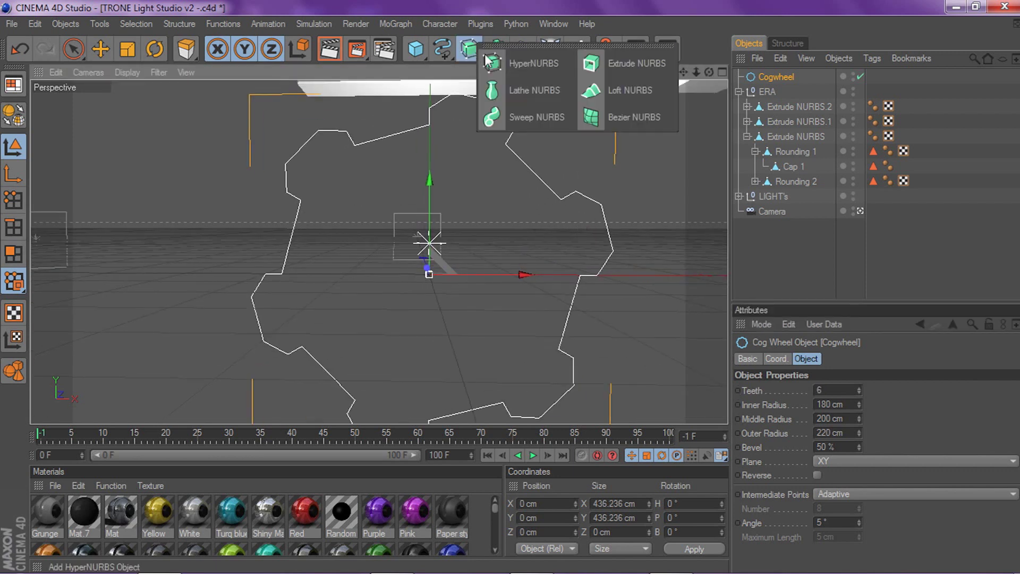
{"action": "left_click", "coordinate": [627, 63]}
{"action": "left_click", "coordinate": [765, 92]}
{"action": "left_click_drag", "start_coordinate": [773, 80], "coordinate": [773, 78]}
{"action": "left_click", "coordinate": [738, 77]}
{"action": "left_click", "coordinate": [764, 77]}
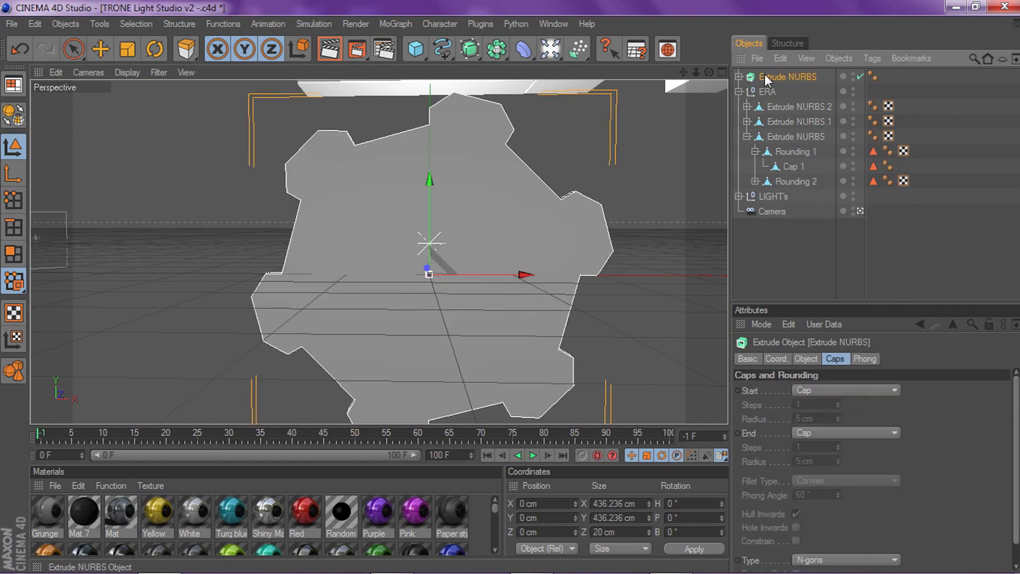
Step: Add a Capsule at the gear's center and rotate its pitch to about 92° so it passes through the gear
{"action": "scroll", "coordinate": [611, 125], "scroll_direction": "down", "scroll_amount": 2}
{"action": "left_click_drag", "start_coordinate": [708, 72], "coordinate": [707, 73]}
{"action": "mouse_move", "coordinate": [464, 255]}
{"action": "left_mouse_down", "text": "alt"}
{"action": "mouse_move", "coordinate": [383, 255]}
{"action": "mouse_move", "coordinate": [463, 254]}
{"action": "left_mouse_up", "text": "alt"}
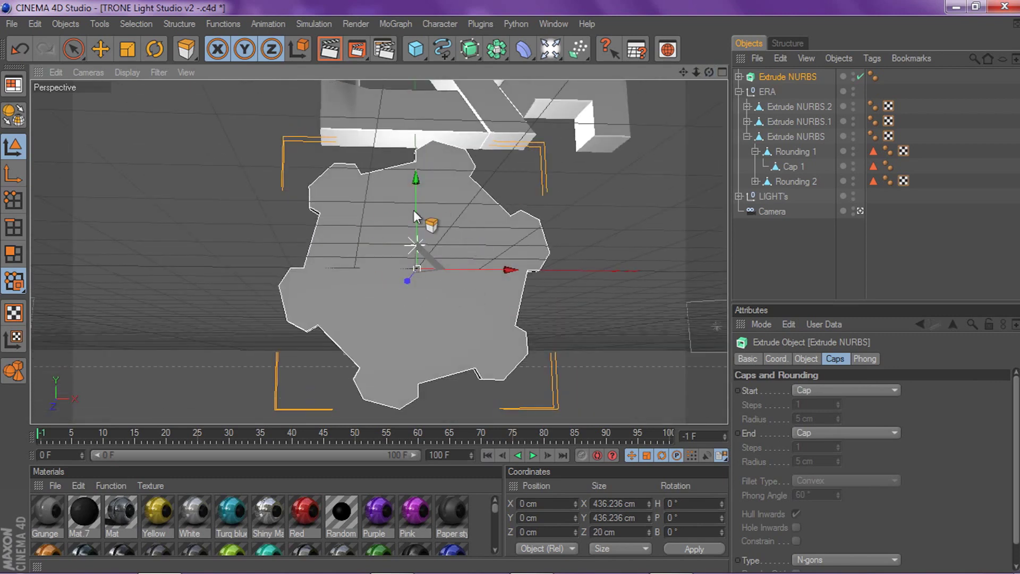
{"action": "left_click_drag", "start_coordinate": [710, 76], "coordinate": [484, 170]}
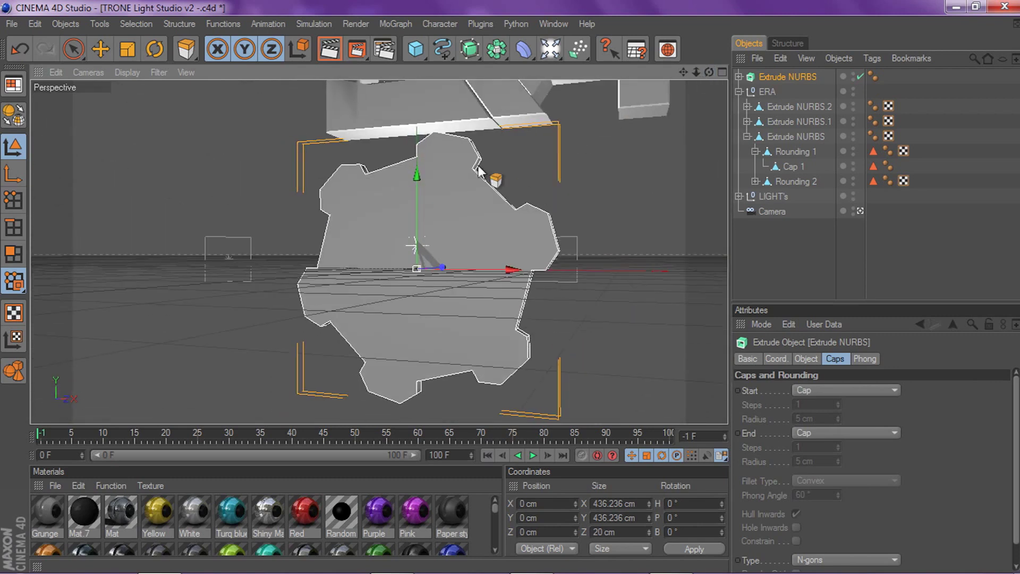
{"action": "left_click_drag", "start_coordinate": [709, 72], "coordinate": [386, 197]}
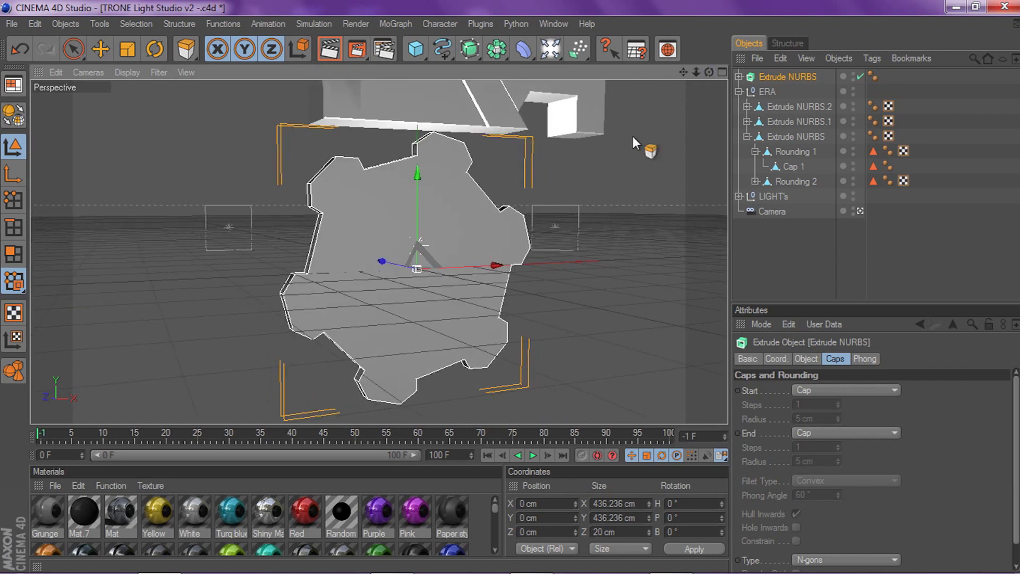
{"action": "left_click_drag", "start_coordinate": [709, 72], "coordinate": [584, 137]}
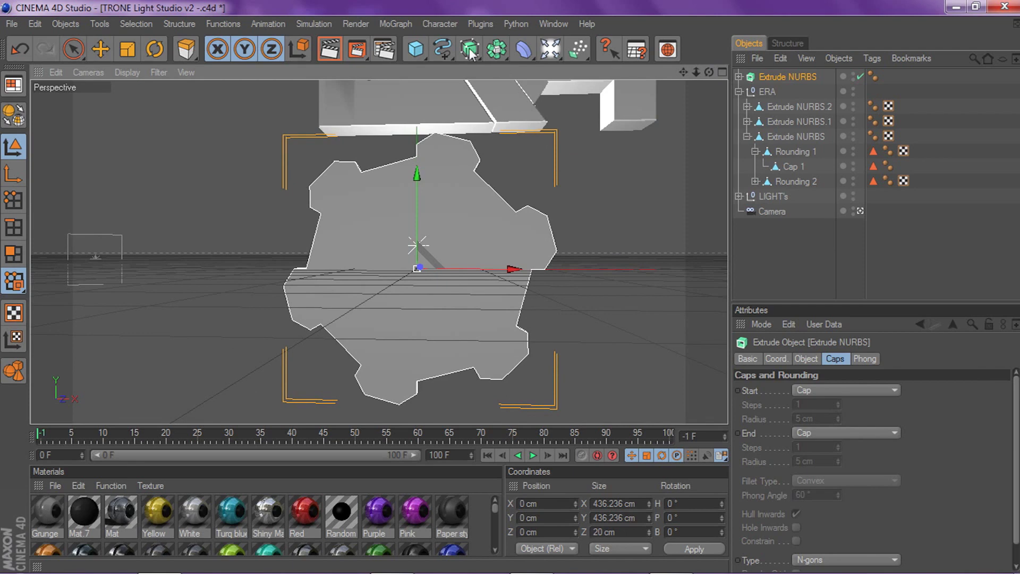
{"action": "left_click", "coordinate": [415, 50]}
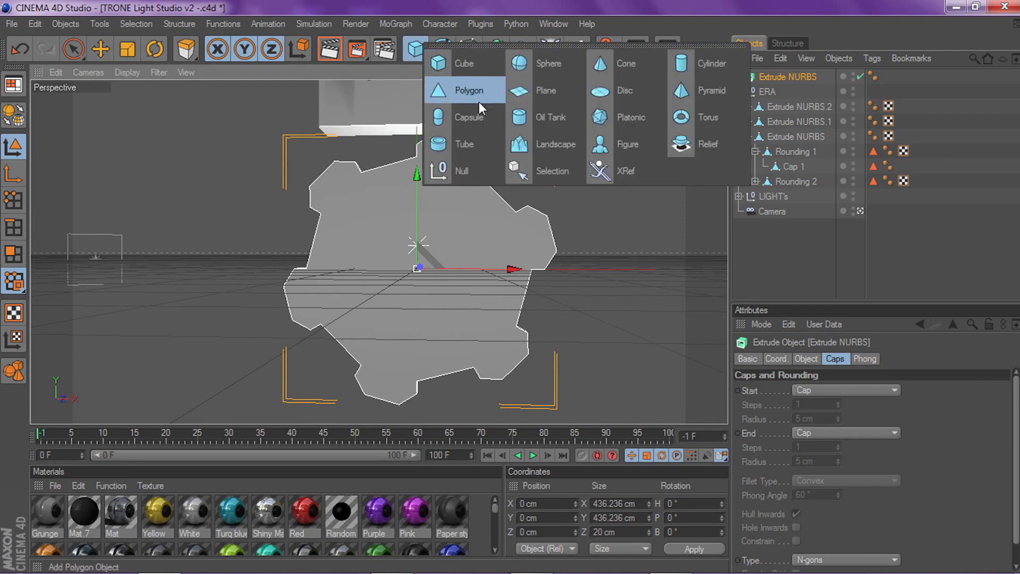
{"action": "left_click", "coordinate": [478, 116]}
{"action": "scroll", "coordinate": [391, 158], "scroll_direction": "up", "scroll_amount": 3}
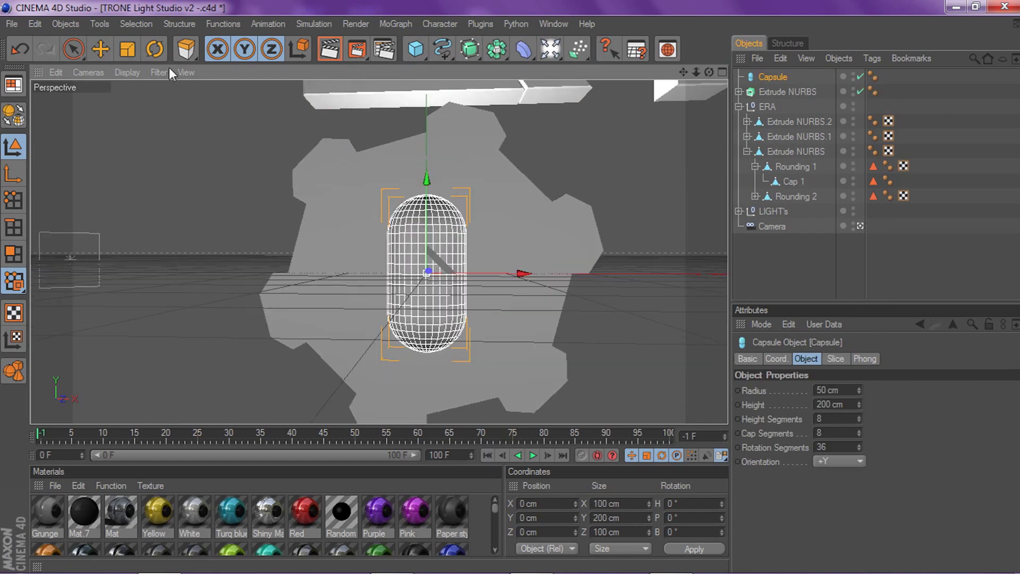
{"action": "left_click", "coordinate": [154, 48]}
{"action": "left_click_drag", "start_coordinate": [425, 276], "coordinate": [427, 237]}
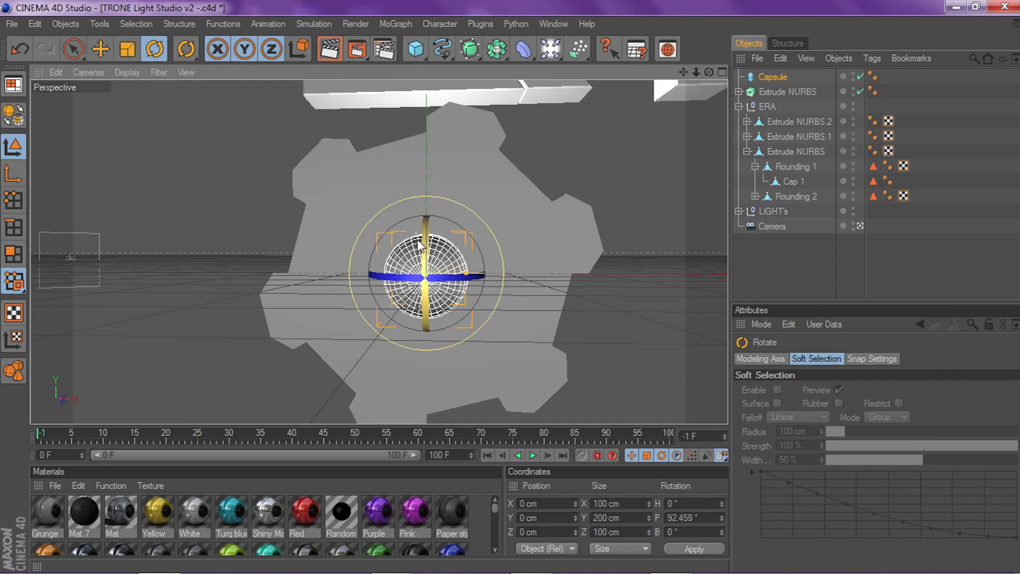
Step: Scale the Capsule uniformly to about 201 cm in diameter and 402 cm in length
{"action": "left_click", "coordinate": [127, 49]}
{"action": "left_click_drag", "start_coordinate": [427, 276], "coordinate": [477, 274]}
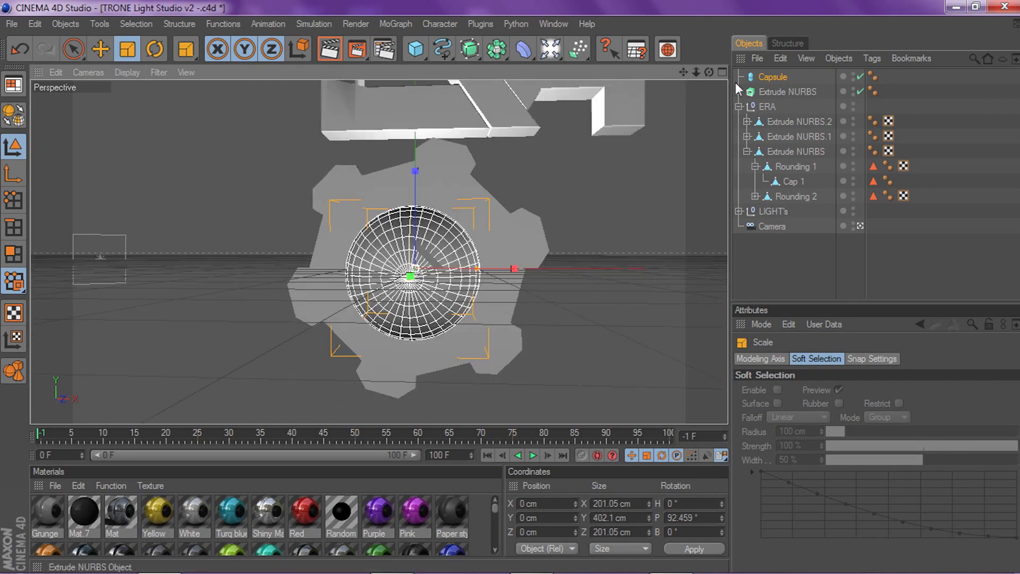
{"action": "left_click_drag", "start_coordinate": [709, 71], "coordinate": [619, 74]}
Step: Add a Boole object and reorder the Capsule below the gear's Extrude NURBS in the hierarchy
{"action": "left_click", "coordinate": [495, 50]}
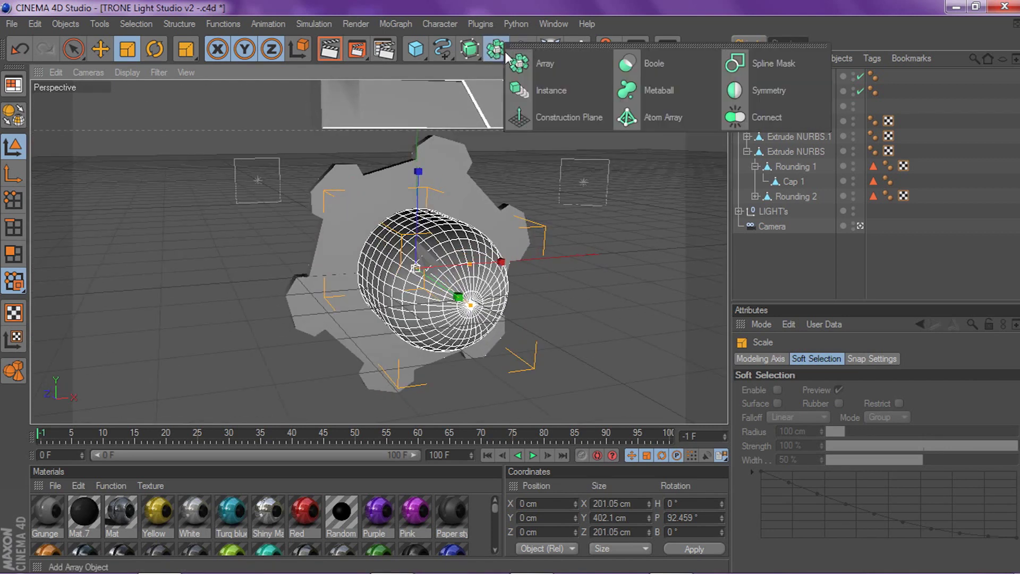
{"action": "left_click", "coordinate": [557, 61]}
{"action": "left_click", "coordinate": [775, 103]}
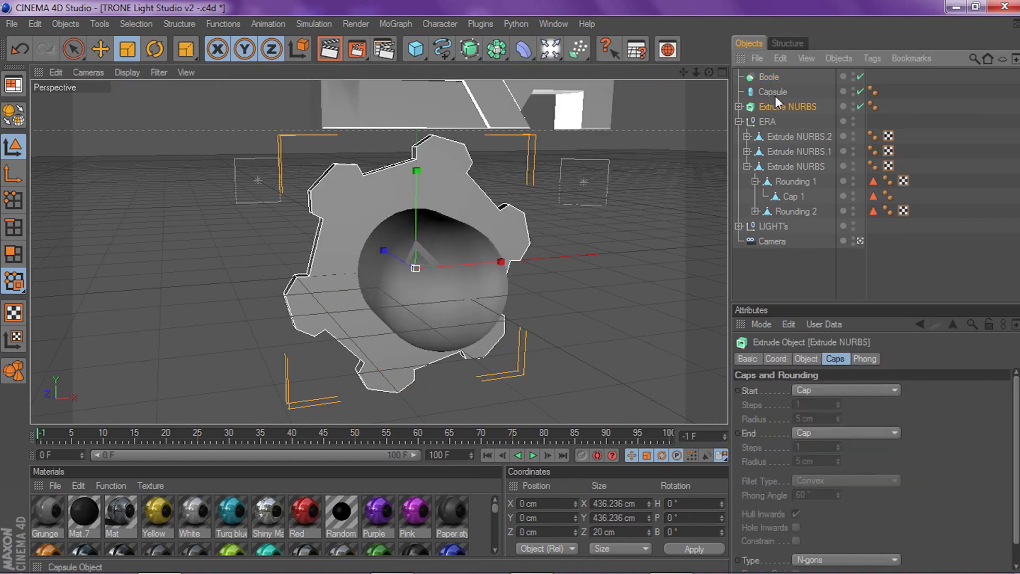
{"action": "left_click", "coordinate": [776, 94], "text": "ctrl"}
{"action": "left_click", "coordinate": [774, 94]}
{"action": "left_click_drag", "start_coordinate": [773, 93], "coordinate": [776, 112]}
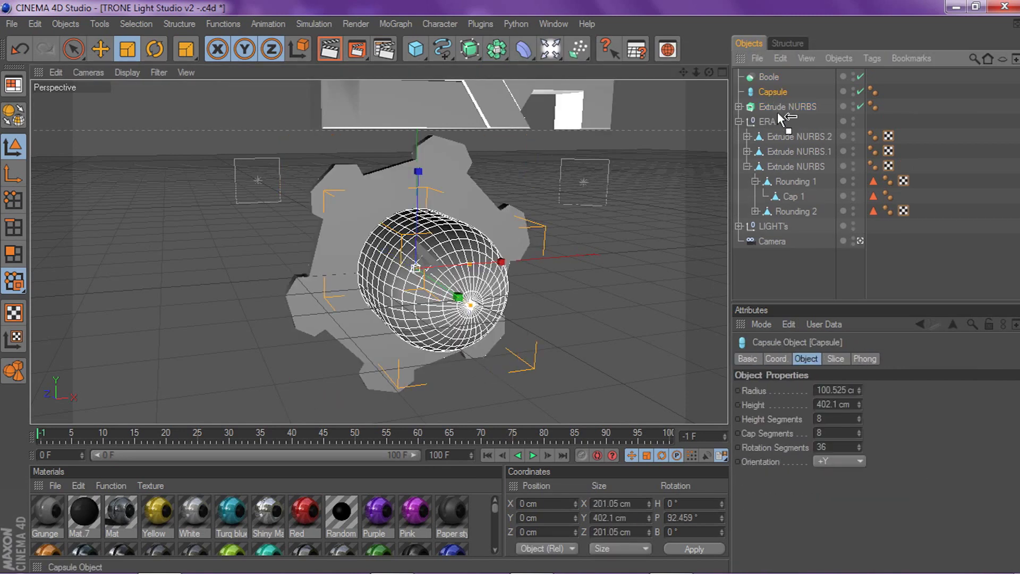
{"action": "left_click", "coordinate": [738, 92]}
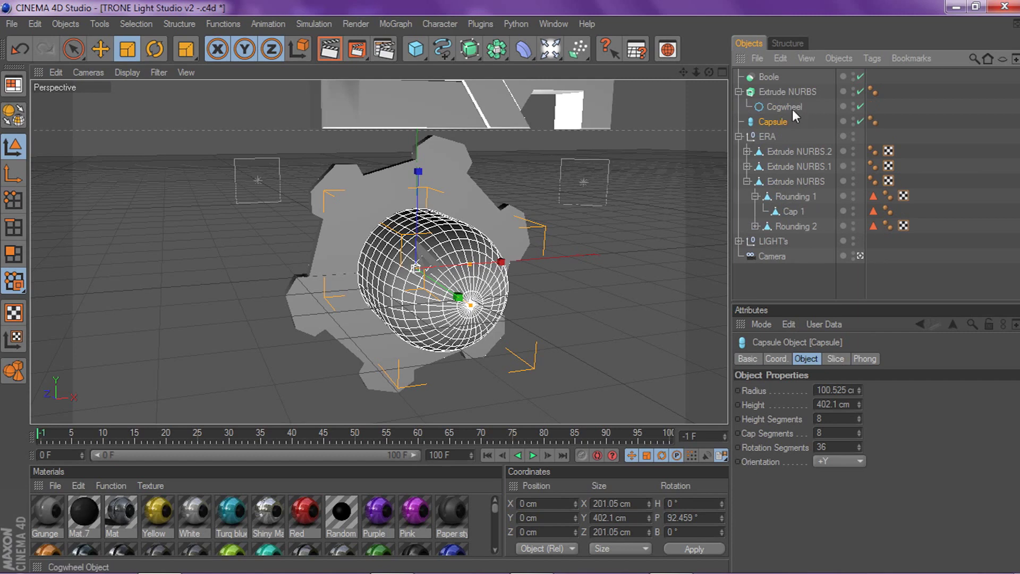
{"action": "left_click", "coordinate": [737, 91]}
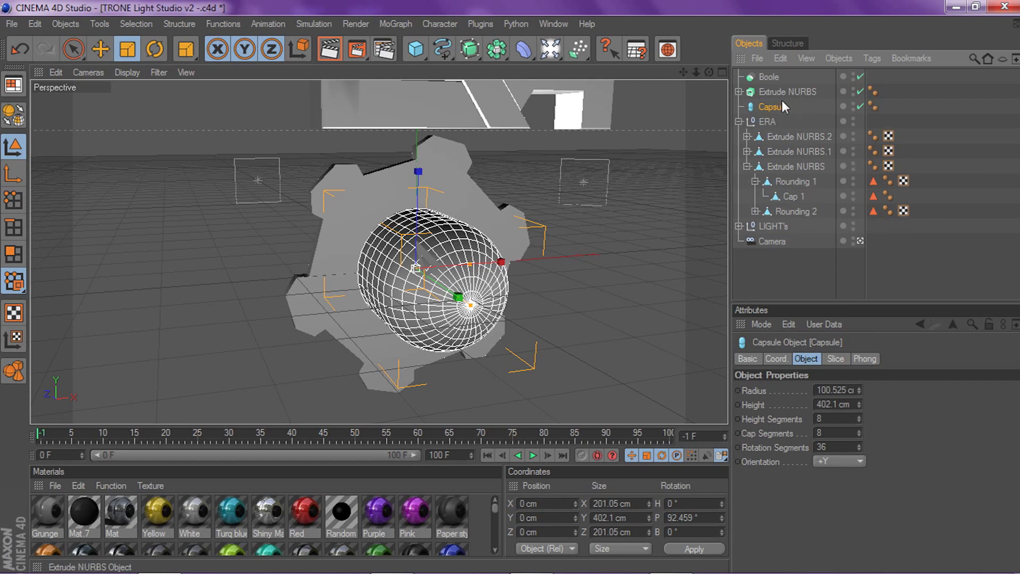
Step: Nest the gear's Extrude NURBS and the Capsule inside the Boole to cut the center hole, and deselect everything
{"action": "left_click", "coordinate": [773, 94], "text": "ctrl"}
{"action": "left_click_drag", "start_coordinate": [773, 94], "coordinate": [770, 75]}
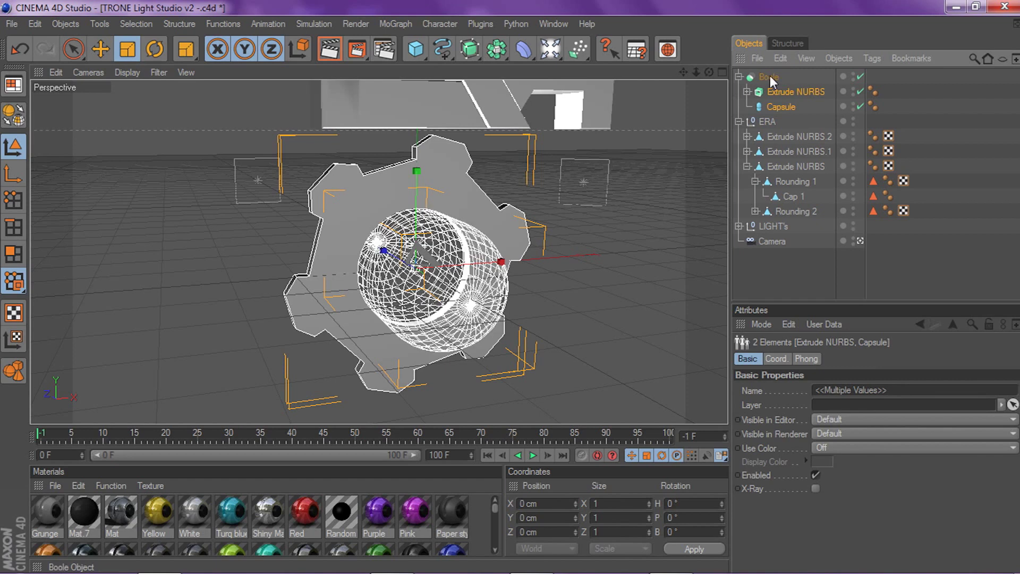
{"action": "left_click", "coordinate": [766, 77]}
{"action": "left_click", "coordinate": [739, 76]}
{"action": "left_click", "coordinate": [773, 227]}
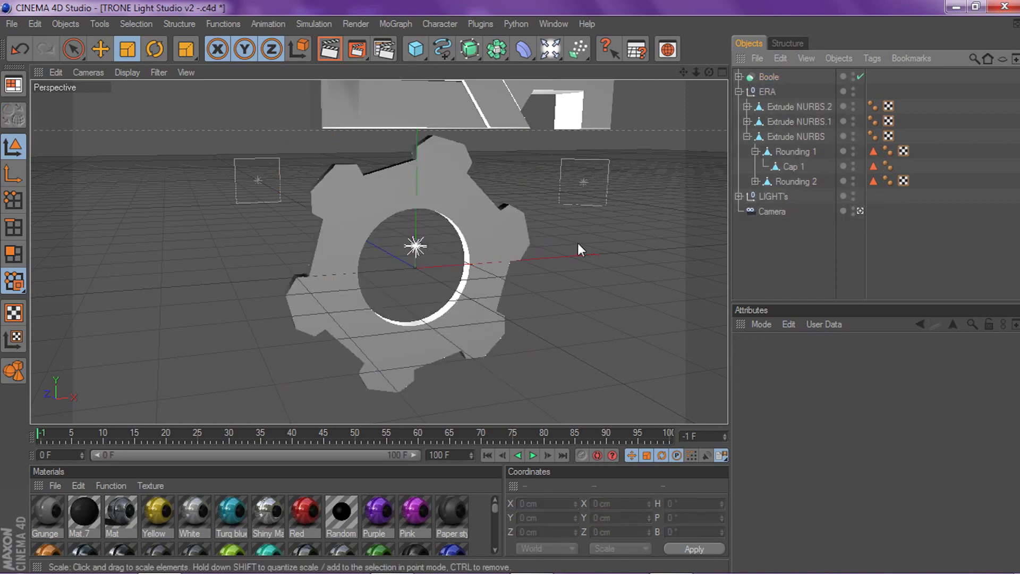
Step: Examine the gear's hole and the Capsule cutting through it from several angles, and check the Boole's settings
{"action": "scroll", "coordinate": [578, 243], "scroll_direction": "up", "scroll_amount": 1}
{"action": "left_click_drag", "start_coordinate": [709, 72], "coordinate": [721, 73]}
{"action": "left_click", "coordinate": [739, 77]}
{"action": "left_click", "coordinate": [775, 105]}
{"action": "left_click_drag", "start_coordinate": [708, 71], "coordinate": [683, 109]}
{"action": "left_click_drag", "start_coordinate": [708, 72], "coordinate": [595, 77]}
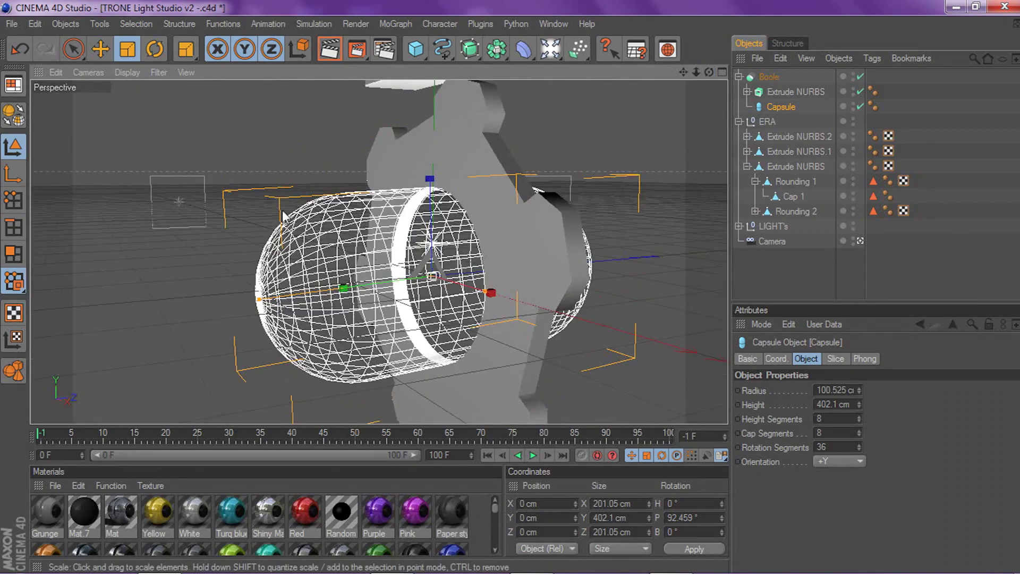
{"action": "left_click", "coordinate": [738, 78]}
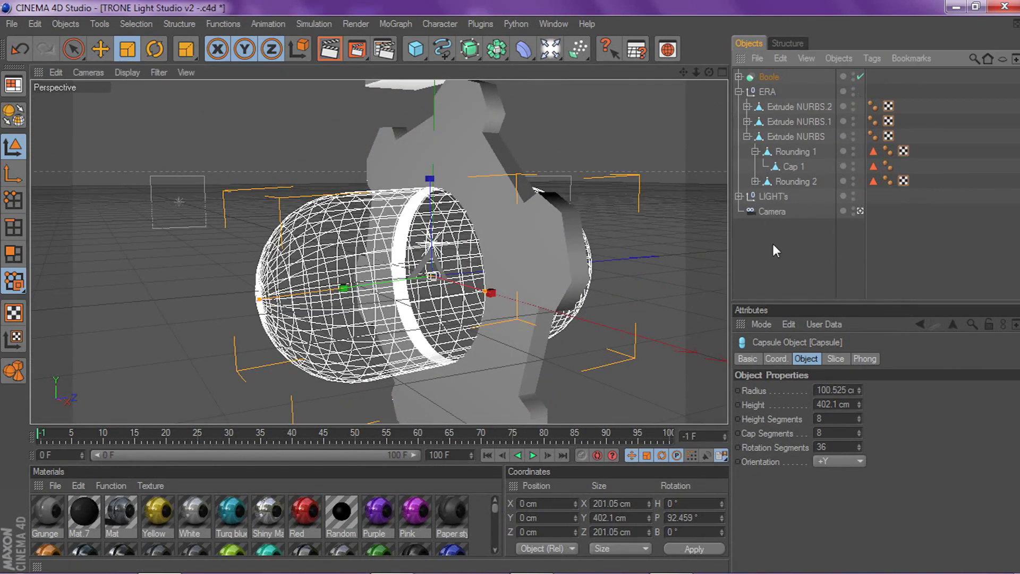
{"action": "left_click", "coordinate": [773, 244]}
{"action": "left_click_drag", "start_coordinate": [709, 72], "coordinate": [685, 88]}
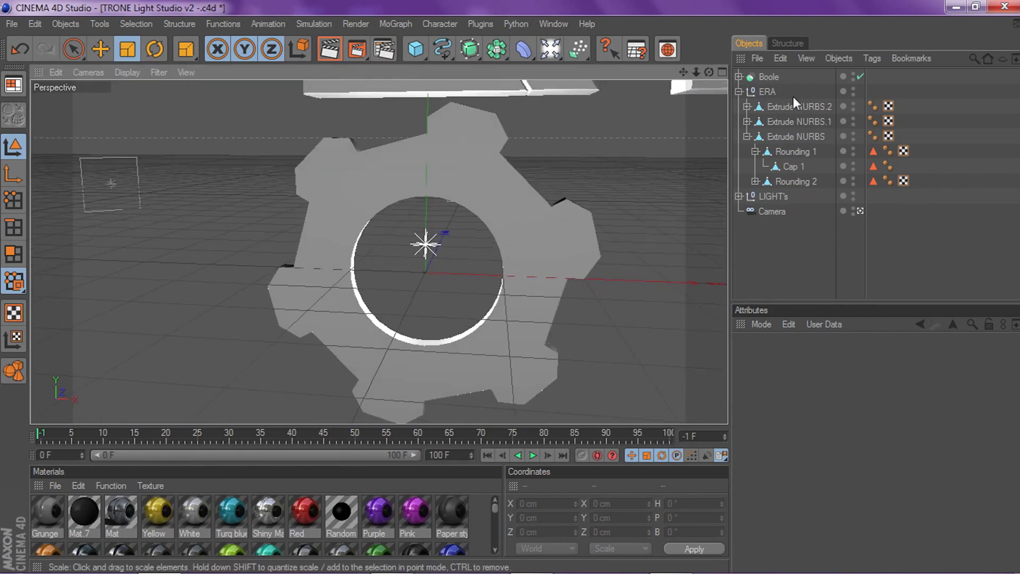
{"action": "left_click", "coordinate": [768, 78]}
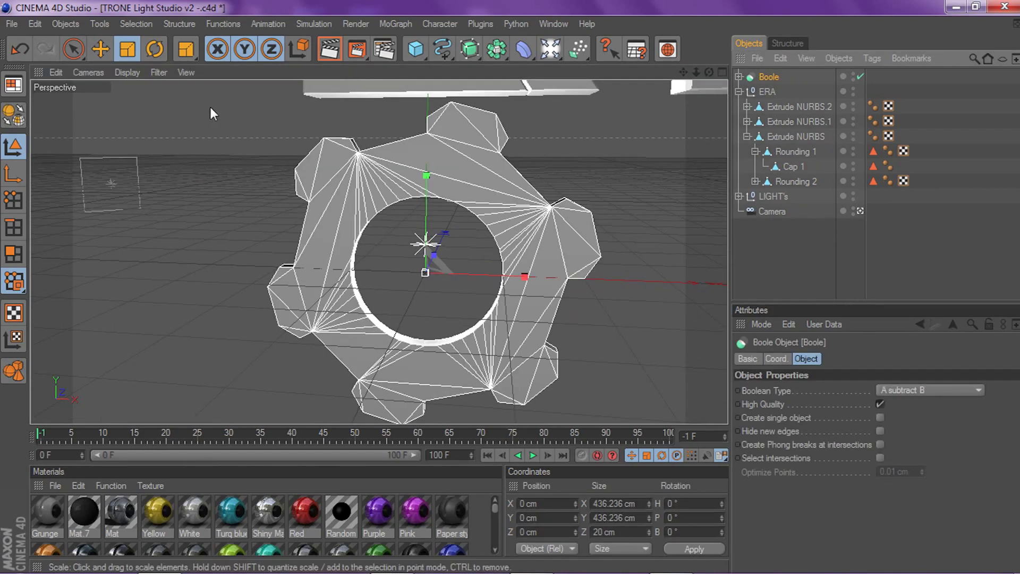
{"action": "scroll", "coordinate": [124, 151], "scroll_direction": "down", "scroll_amount": 5}
{"action": "scroll", "coordinate": [572, 137], "scroll_direction": "up", "scroll_amount": 3}
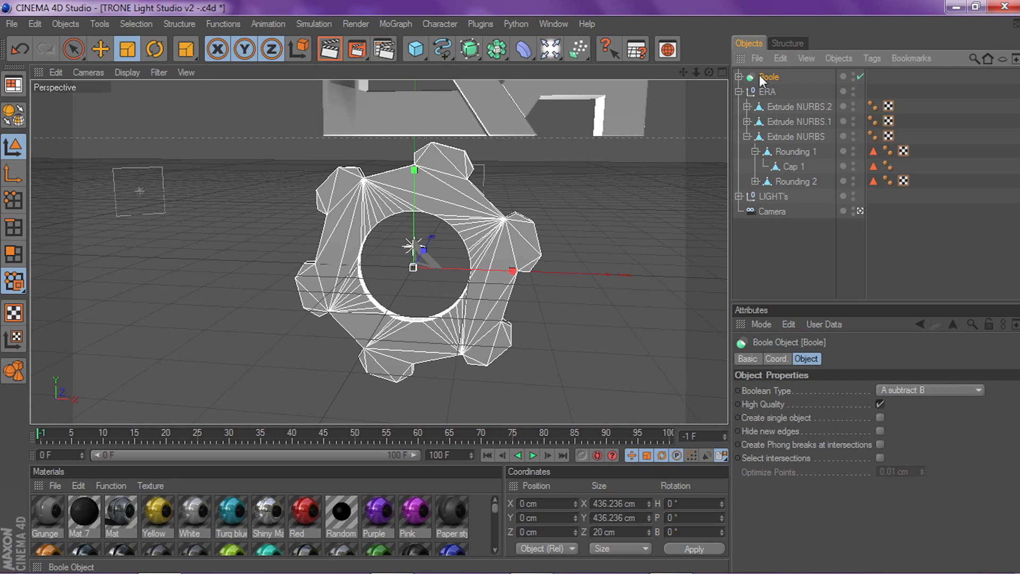
Step: Try moving the gear's Extrude NURBS and the Capsule separately within the Boole, and undo both moves
{"action": "left_click", "coordinate": [738, 76]}
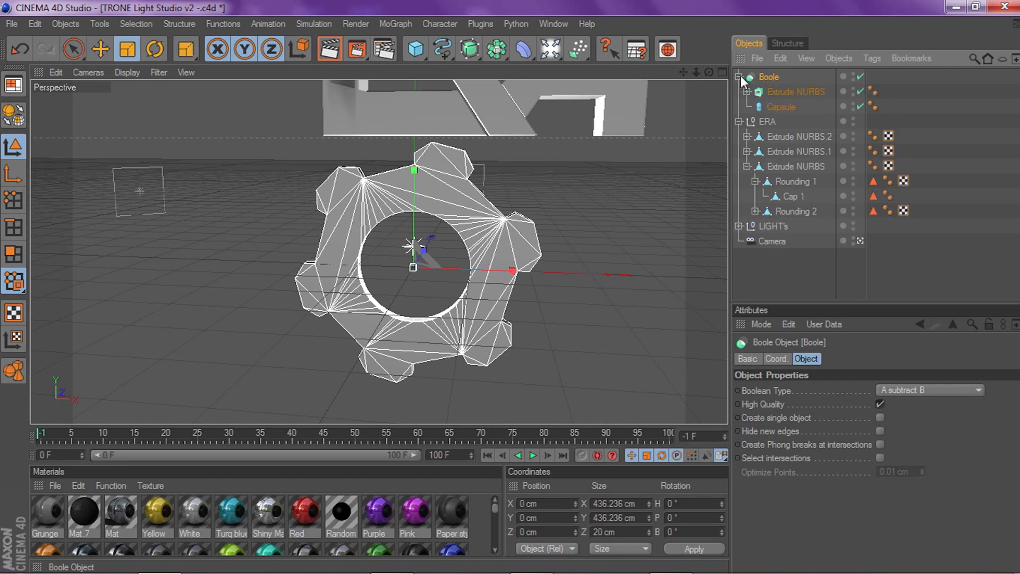
{"action": "left_click", "coordinate": [780, 92]}
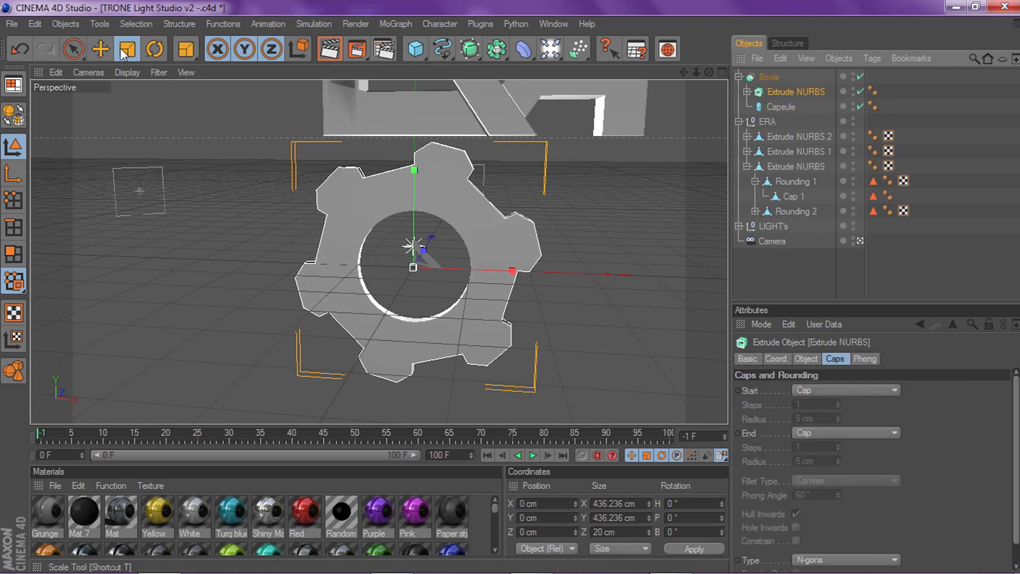
{"action": "left_click", "coordinate": [101, 48]}
{"action": "left_click_drag", "start_coordinate": [563, 266], "coordinate": [393, 282]}
{"action": "key", "text": "ctrl+z"}
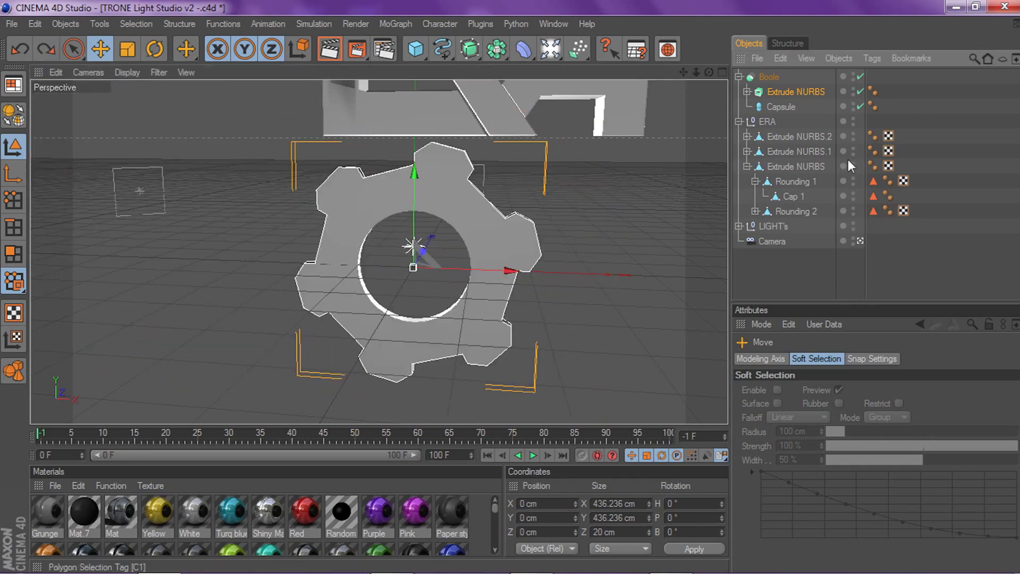
{"action": "left_click", "coordinate": [782, 108]}
{"action": "left_click_drag", "start_coordinate": [413, 267], "coordinate": [269, 212]}
{"action": "key", "text": "ctrl+z"}
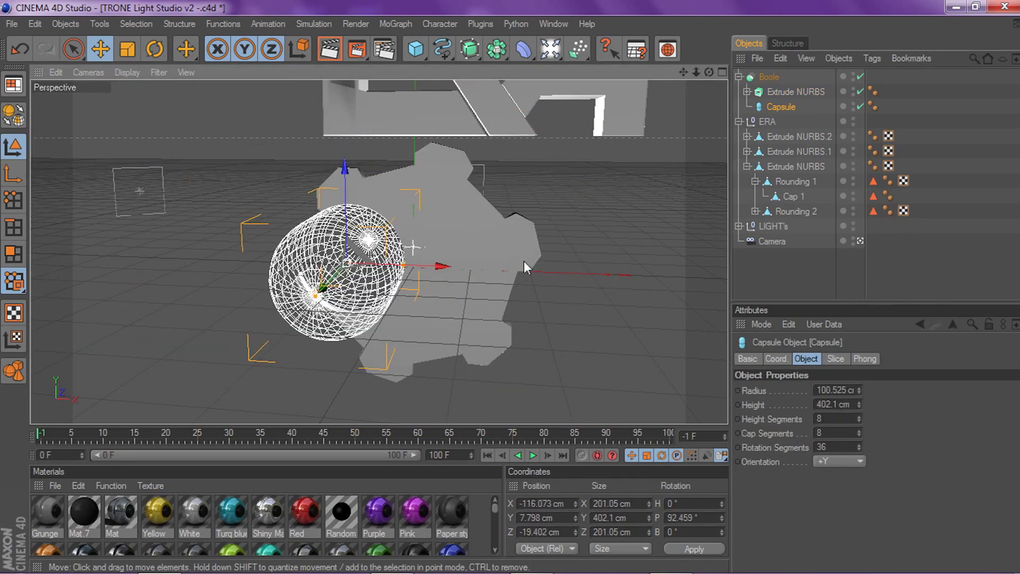
{"action": "key", "text": "ctrl+z"}
Step: Move the whole Boole gear up beside the letter E, to about X -338, Y 451, Z 25 cm
{"action": "left_click", "coordinate": [766, 76]}
{"action": "left_click", "coordinate": [738, 77]}
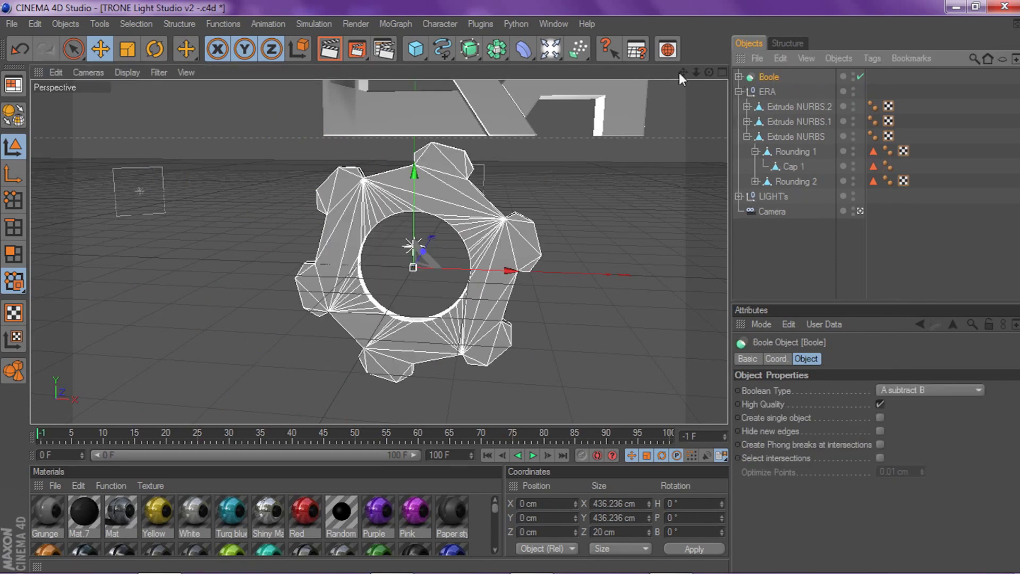
{"action": "left_click_drag", "start_coordinate": [681, 72], "coordinate": [761, 183]}
{"action": "left_click_drag", "start_coordinate": [494, 377], "coordinate": [308, 120]}
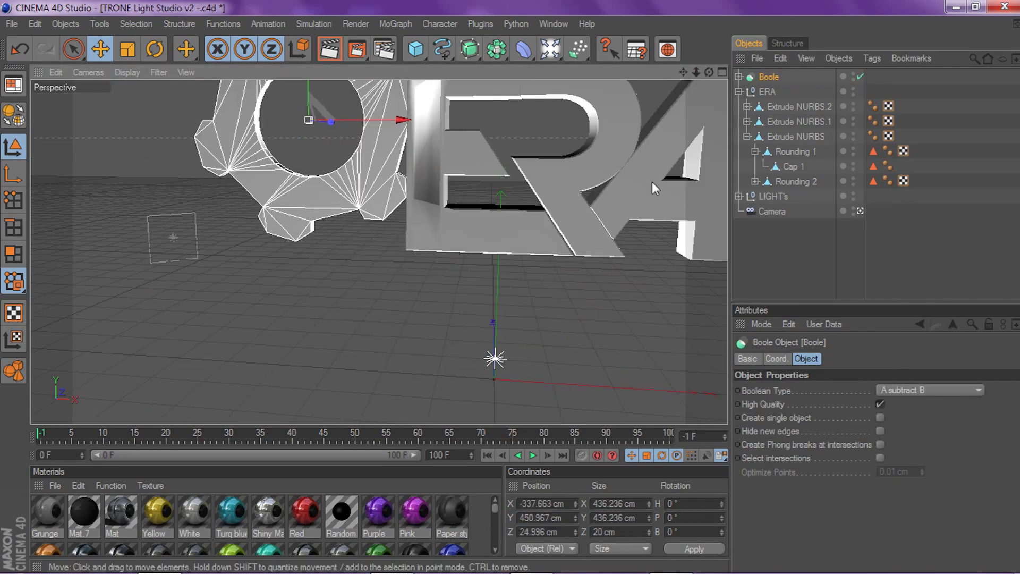
{"action": "left_click_drag", "start_coordinate": [683, 72], "coordinate": [720, 153]}
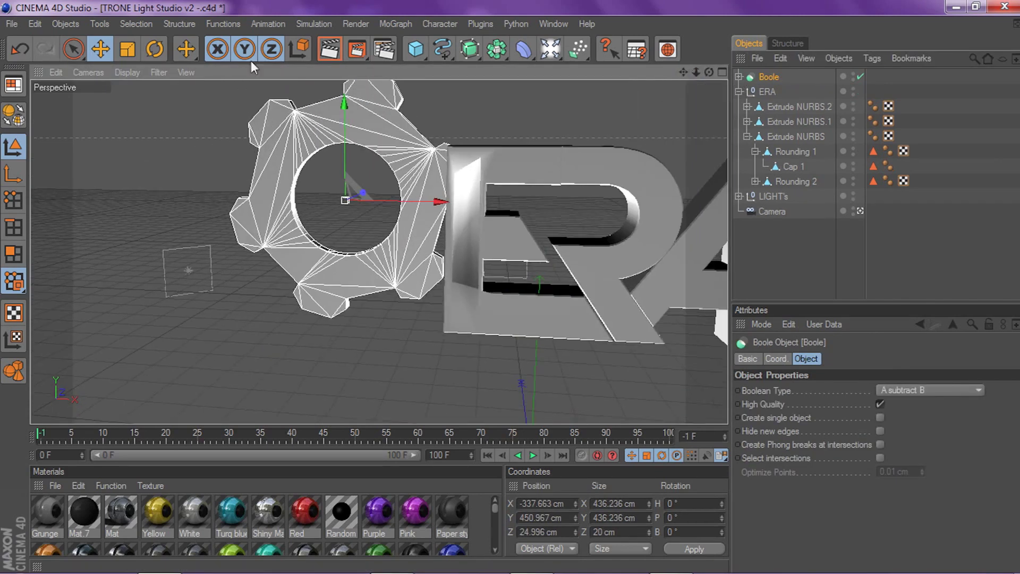
Step: Scale the gear down to about 46 cm across and move it into the E stem's recess, around X -126, Y 461, Z -6 cm
{"action": "left_click", "coordinate": [128, 49]}
{"action": "left_click_drag", "start_coordinate": [330, 199], "coordinate": [469, 191]}
{"action": "scroll", "coordinate": [415, 211], "scroll_direction": "up", "scroll_amount": 3}
{"action": "left_click_drag", "start_coordinate": [708, 73], "coordinate": [676, 75]}
{"action": "left_click_drag", "start_coordinate": [534, 181], "coordinate": [439, 177]}
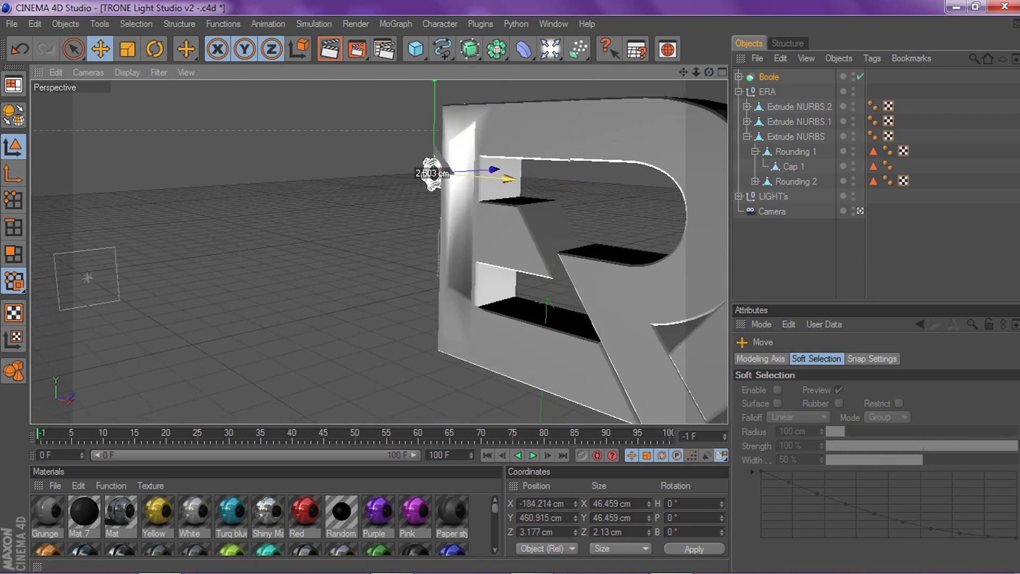
{"action": "mouse_move", "coordinate": [468, 176]}
{"action": "left_mouse_down"}
{"action": "mouse_move", "coordinate": [401, 178]}
{"action": "mouse_move", "coordinate": [396, 187]}
{"action": "mouse_move", "coordinate": [467, 177]}
{"action": "left_mouse_up"}
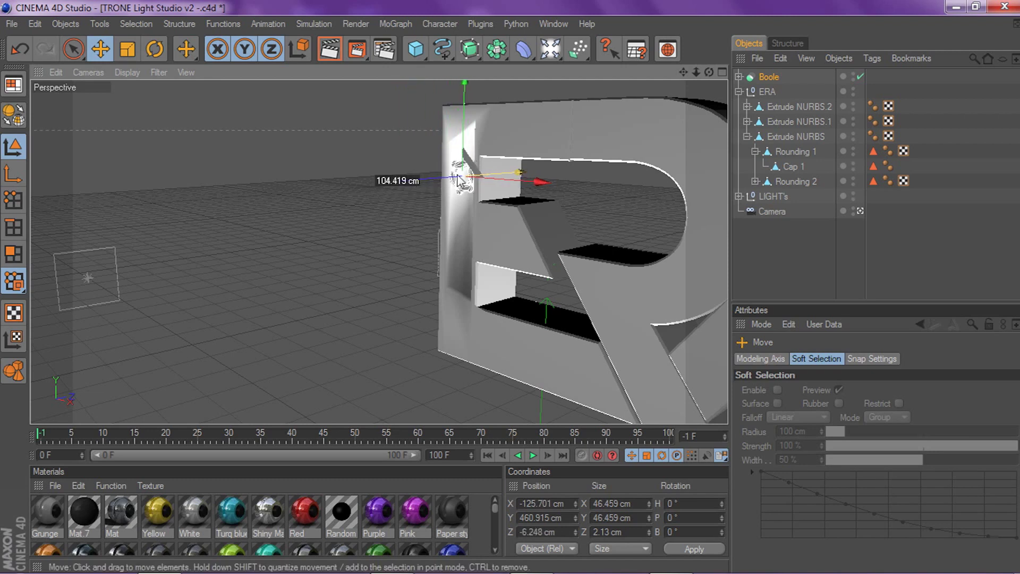
Step: Reduce the gear to about 35 cm across and tilt it to about H 8°, P -2°, B 2° within the recess
{"action": "scroll", "coordinate": [557, 133], "scroll_direction": "up", "scroll_amount": 3}
{"action": "left_click_drag", "start_coordinate": [683, 71], "coordinate": [742, 57]}
{"action": "scroll", "coordinate": [488, 206], "scroll_direction": "up", "scroll_amount": 3}
{"action": "left_click_drag", "start_coordinate": [455, 202], "coordinate": [478, 226]}
{"action": "key", "text": "r"}
{"action": "key", "text": "e"}
Step: Duplicate the gear, place the copy below it at about Y 422 cm, and rotate it to about H -24°, P -20°, B -15°
{"action": "key", "text": "ctrl+c"}
{"action": "key", "text": "ctrl+v"}
{"action": "left_click_drag", "start_coordinate": [461, 107], "coordinate": [444, 139]}
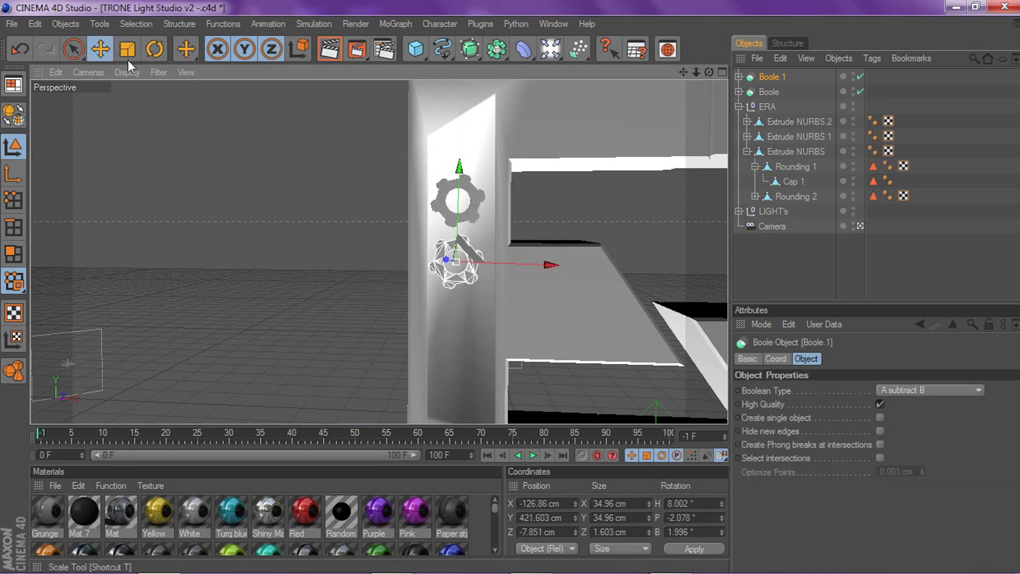
{"action": "left_click", "coordinate": [154, 49]}
{"action": "left_click_drag", "start_coordinate": [483, 230], "coordinate": [456, 265]}
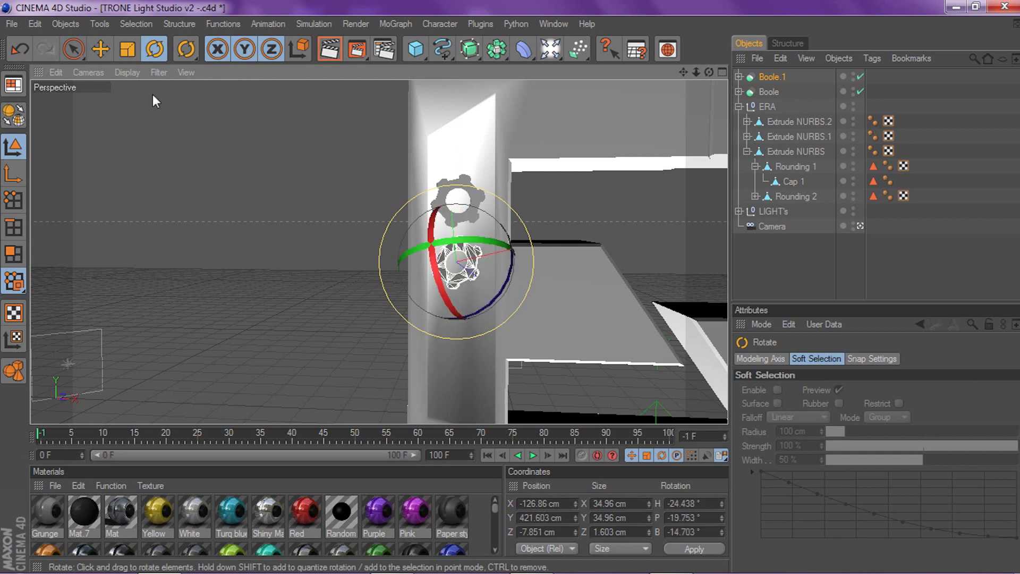
Step: Duplicate the second gear directly below itself in the E's recess and deselect everything
{"action": "left_click", "coordinate": [101, 49]}
{"action": "left_click_drag", "start_coordinate": [400, 173], "coordinate": [400, 231], "text": "ctrl"}
{"action": "left_click", "coordinate": [746, 266]}
{"action": "scroll", "coordinate": [460, 211], "scroll_direction": "down", "scroll_amount": 7}
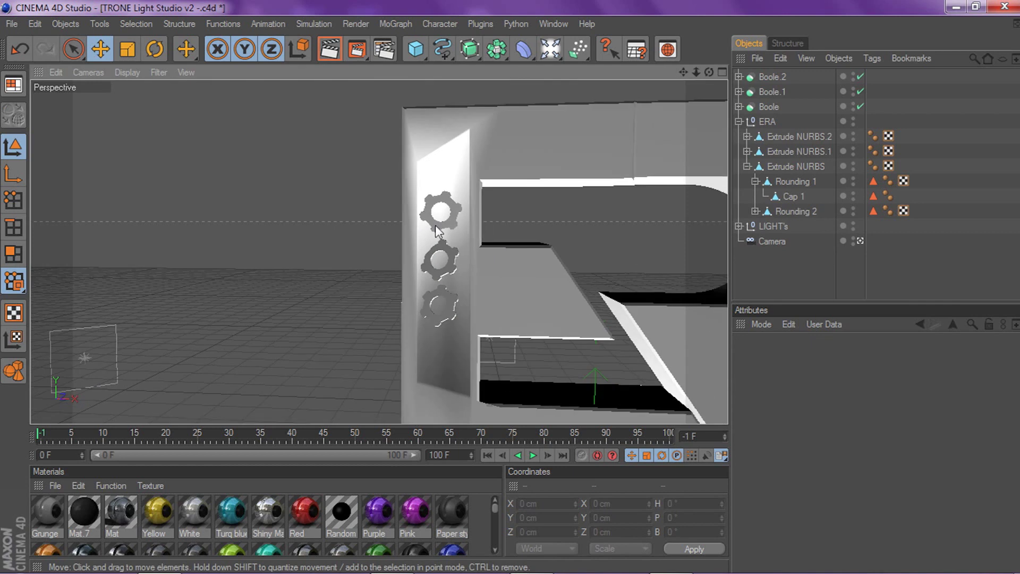